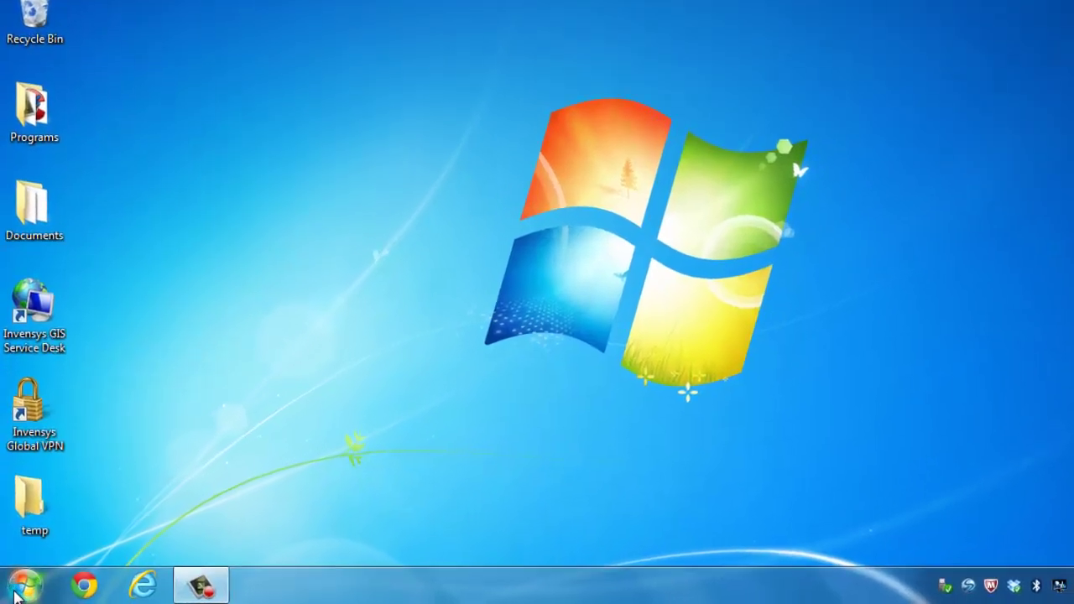
# Step: Launch Eurotherm Review from the Start menu's All Programs > Eurotherm folder
pyautogui.click(16, 594)
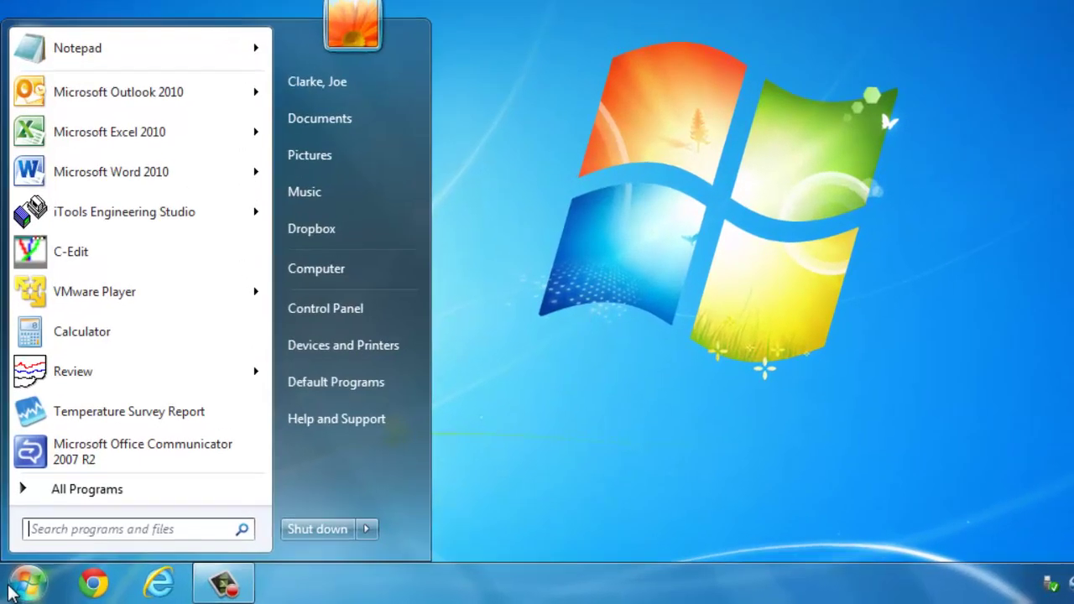
pyautogui.click(161, 487)
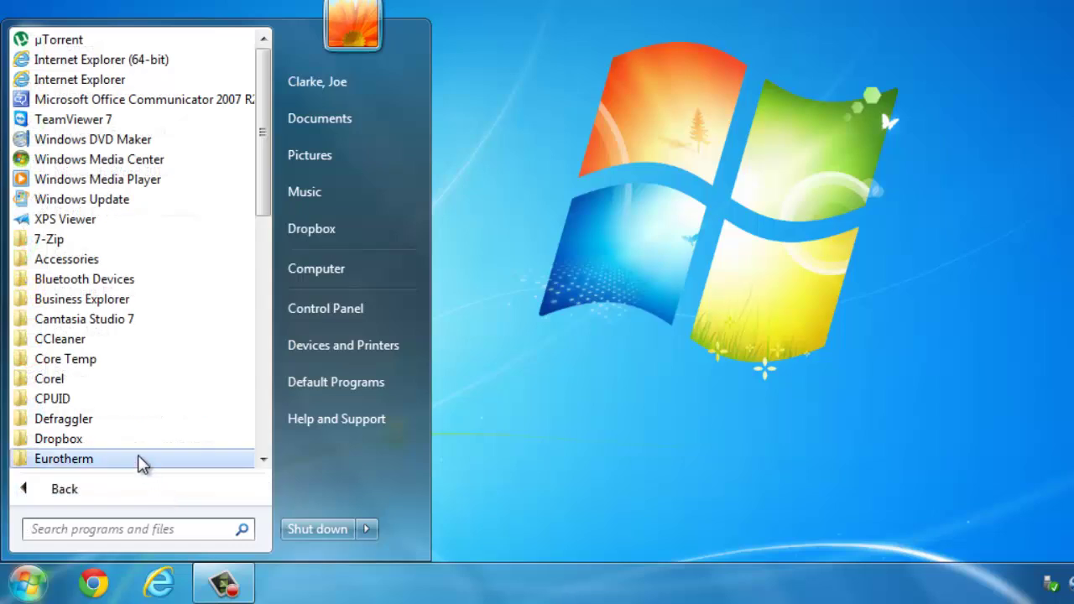
pyautogui.click(139, 458)
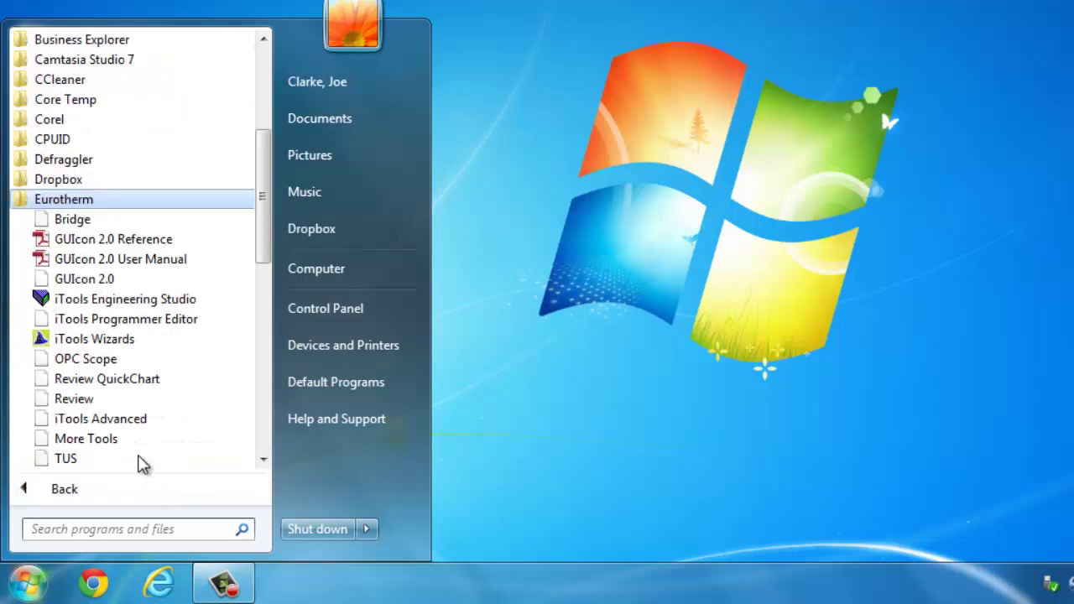
pyautogui.click(99, 399)
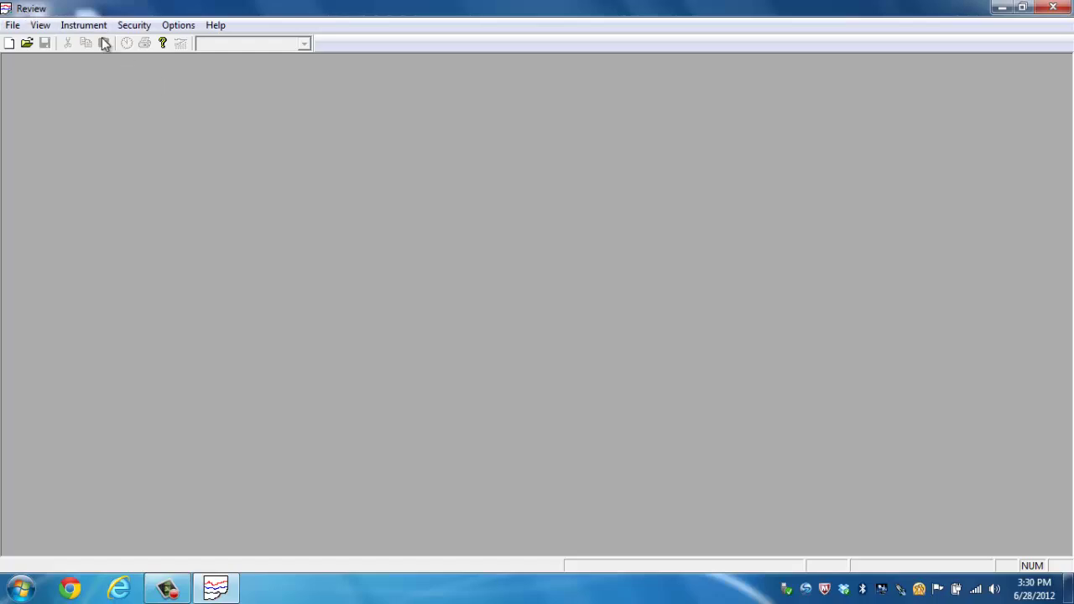
pyautogui.click(12, 26)
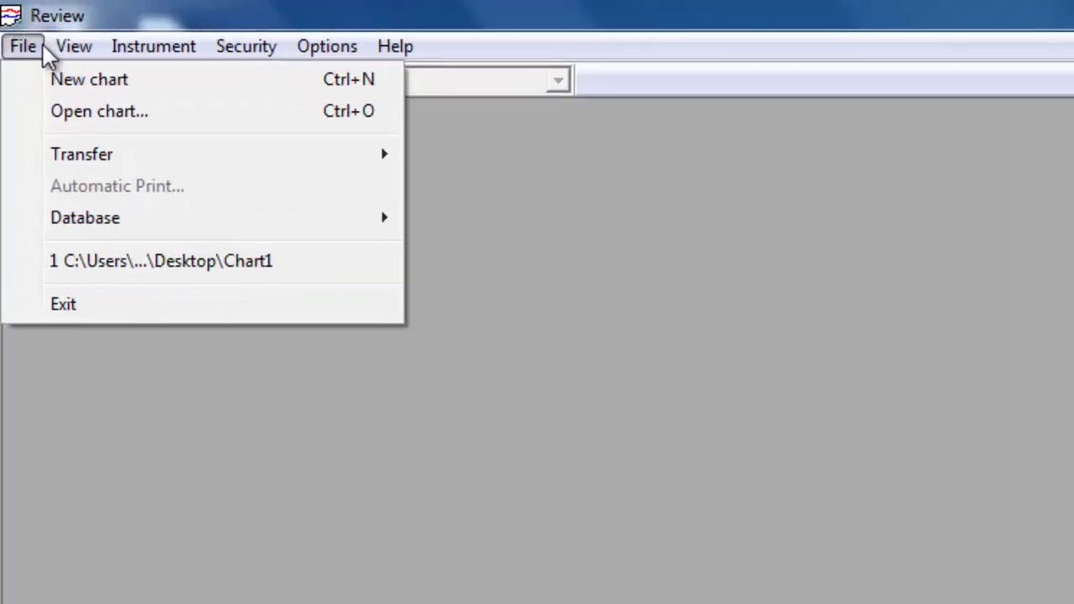
pyautogui.moveTo(124, 167)
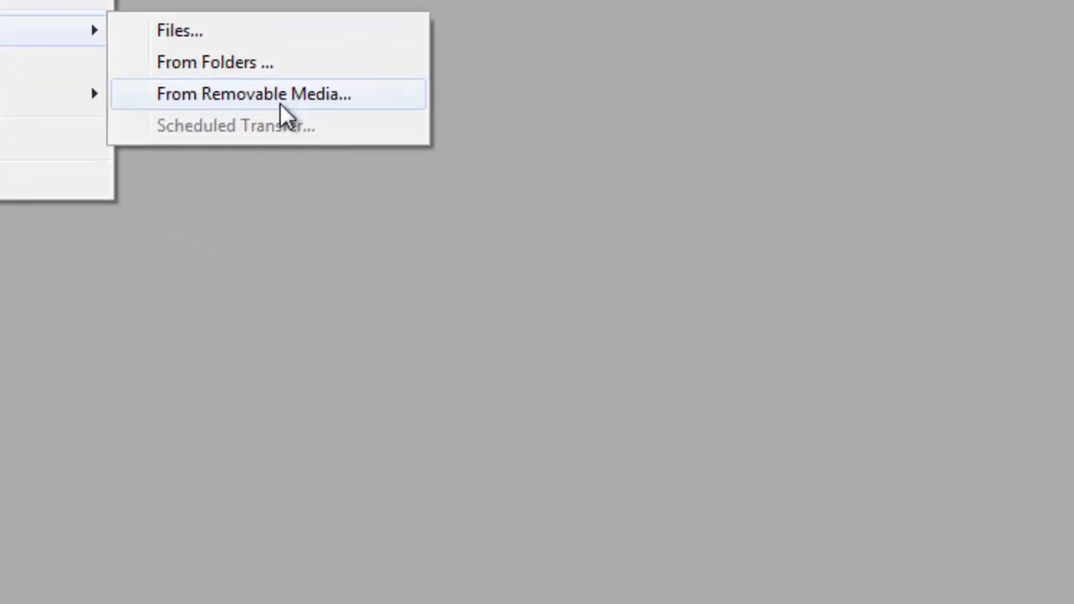
pyautogui.click(149, 40)
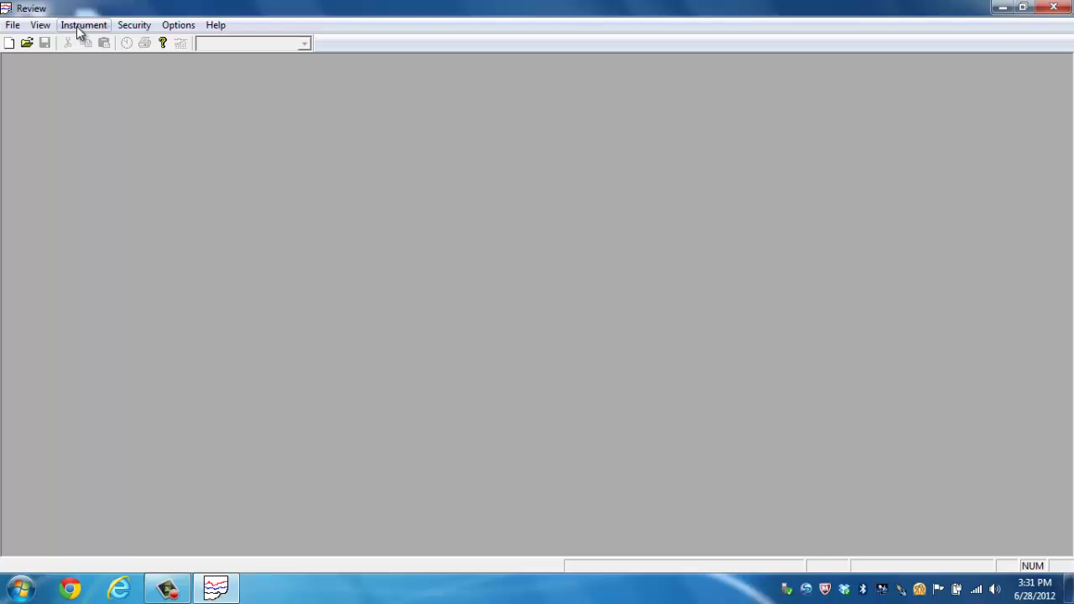
pyautogui.click(76, 26)
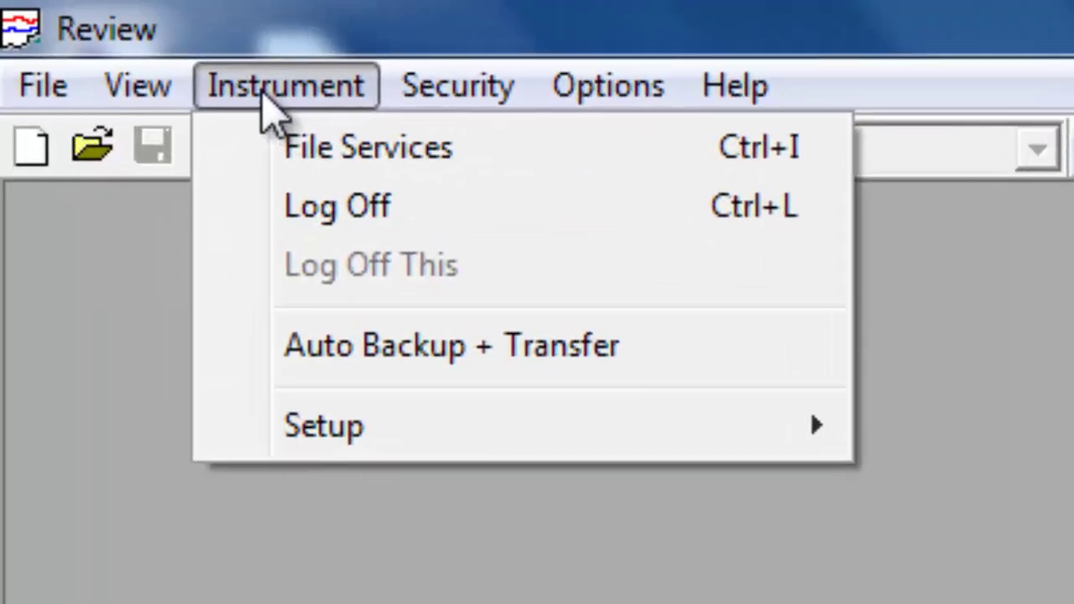
pyautogui.moveTo(410, 432)
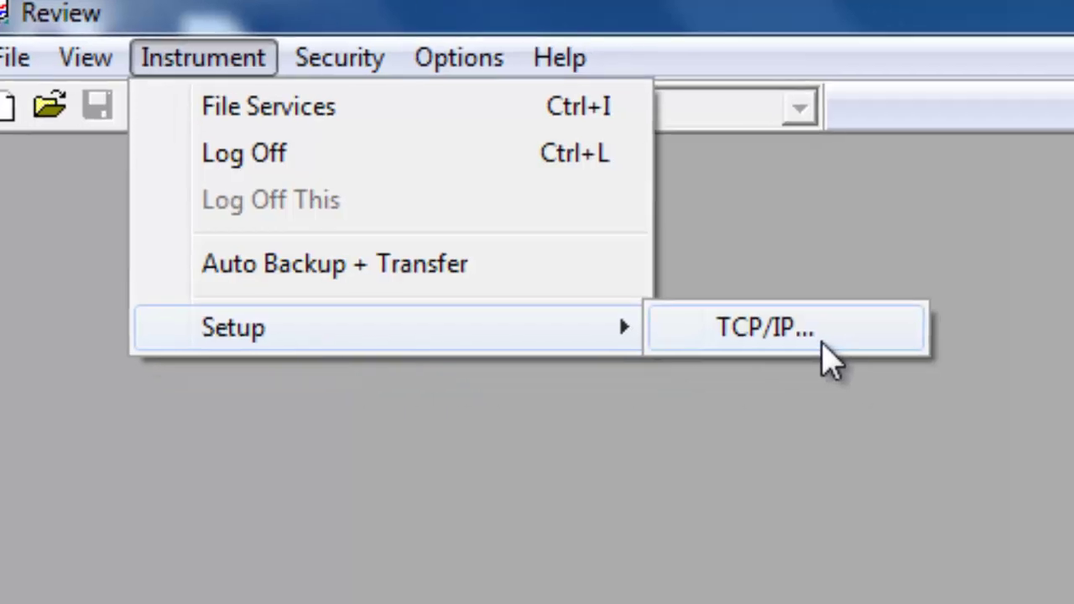
pyautogui.click(889, 371)
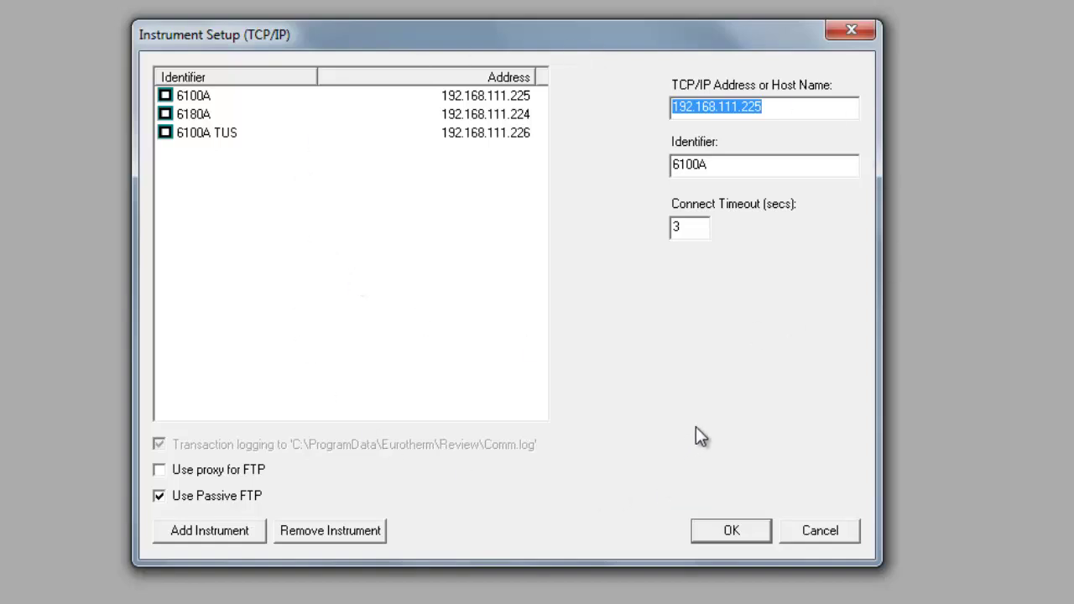
pyautogui.moveTo(770, 106); pyautogui.dragTo(619, 109)
pyautogui.moveTo(714, 163); pyautogui.dragTo(574, 163)
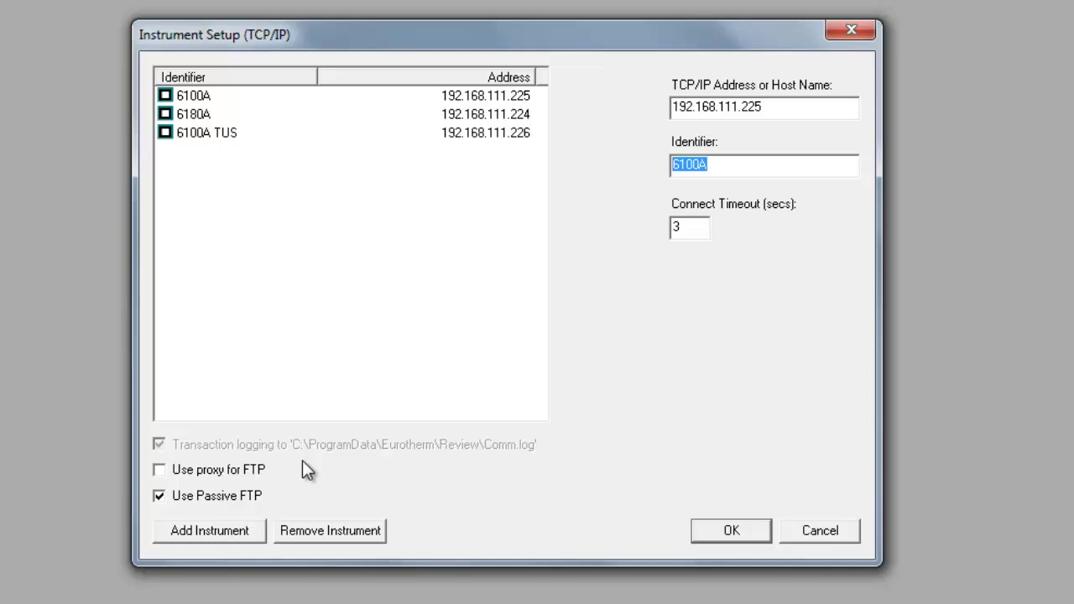
pyautogui.click(746, 526)
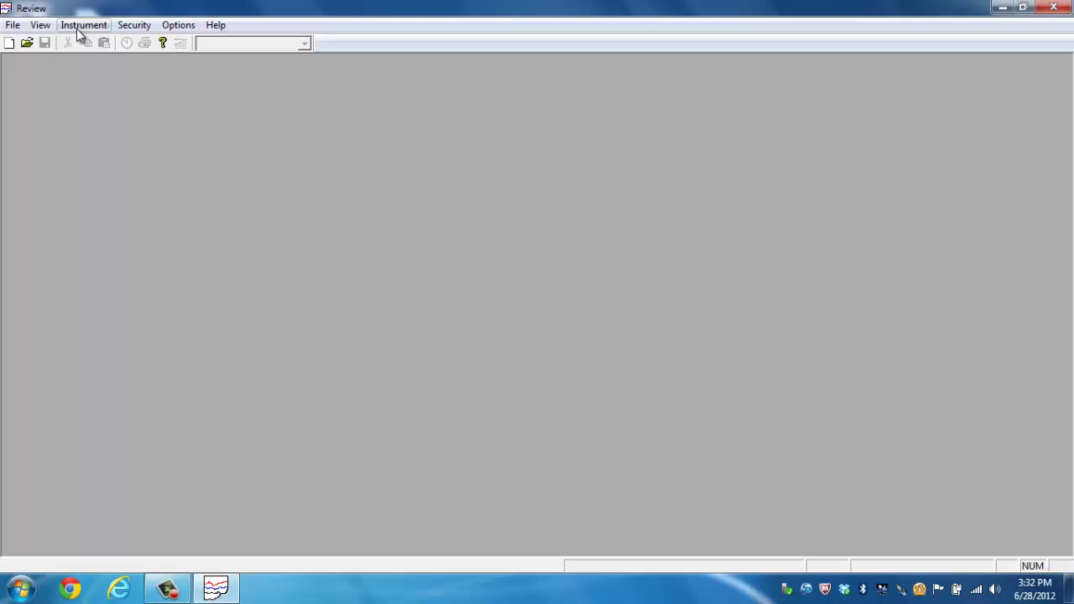
# Step: Open the Auto Backup + Transfer settings and enable backup for the 6100A TUS instrument
pyautogui.click(79, 28)
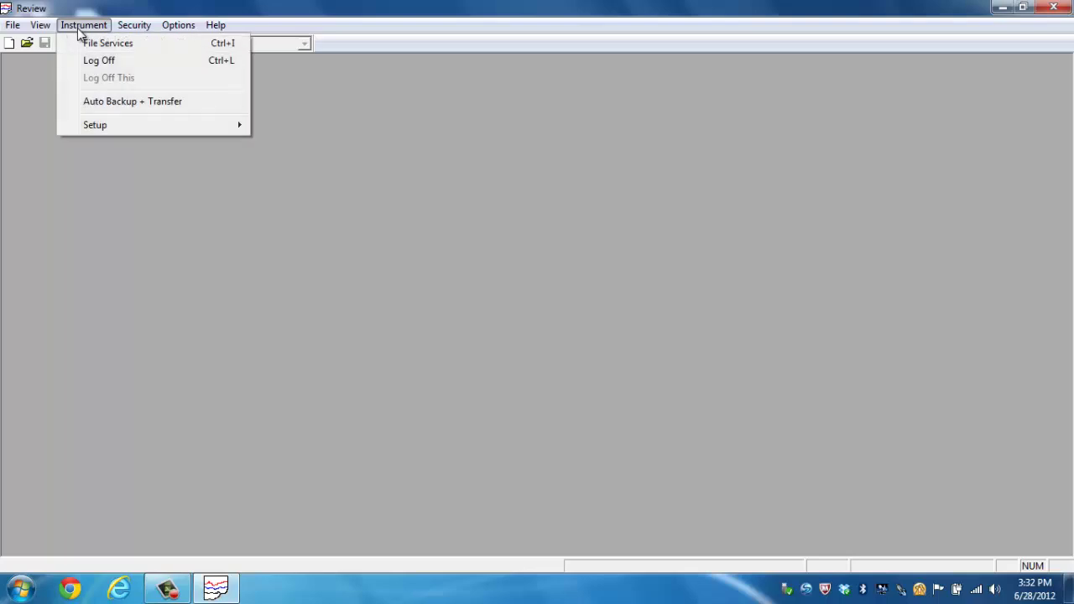
pyautogui.click(113, 100)
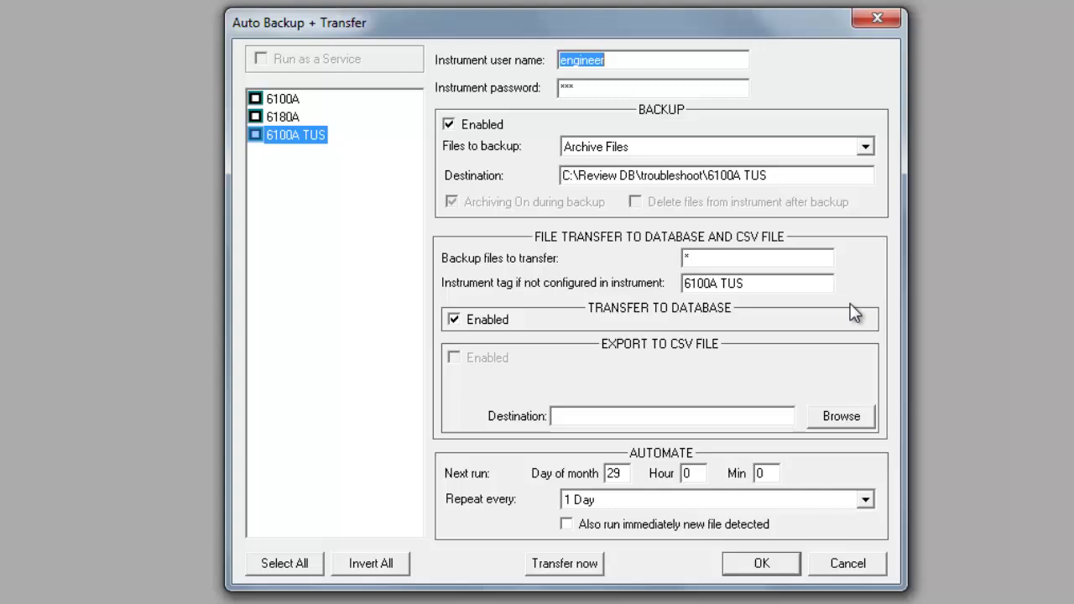
pyautogui.click(277, 101)
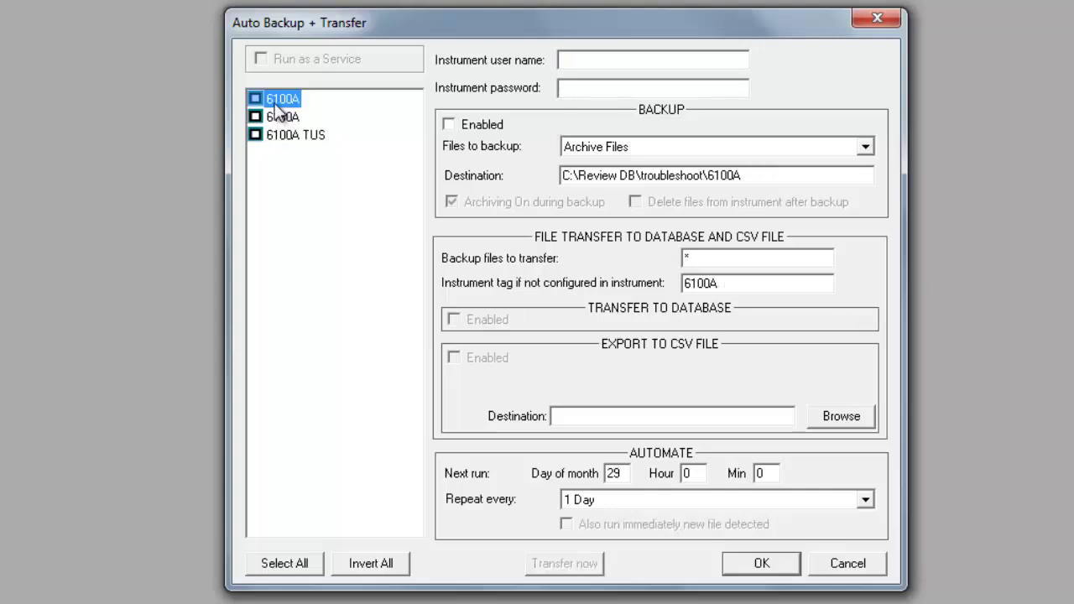
pyautogui.click(279, 122)
pyautogui.click(283, 139)
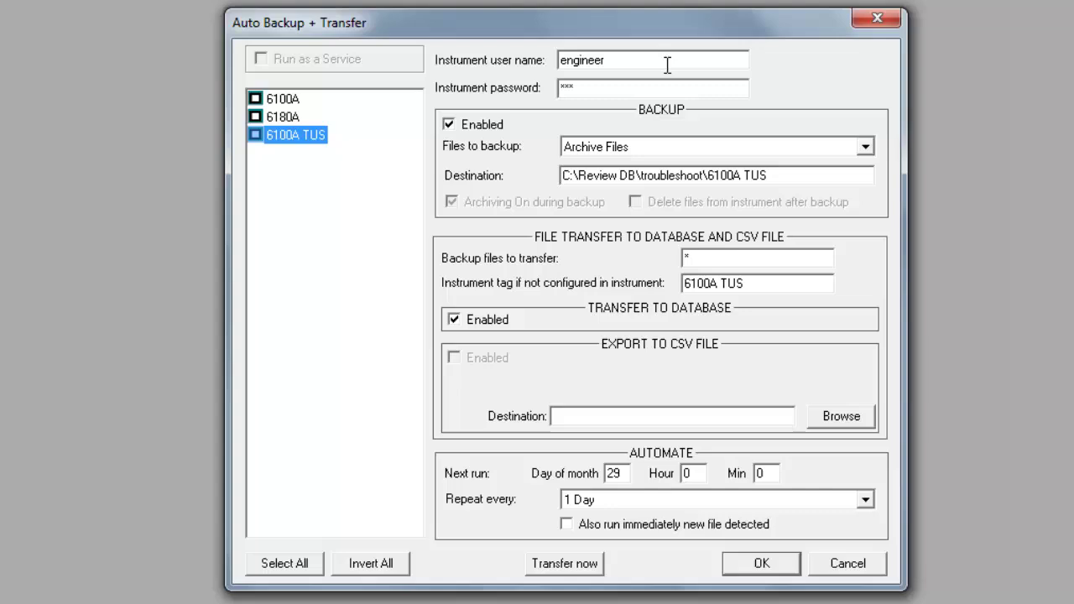
pyautogui.click(450, 124)
# Step: Run Transfer now for 6100A TUS, confirm it with Yes, and close the backup dialog
pyautogui.click(582, 566)
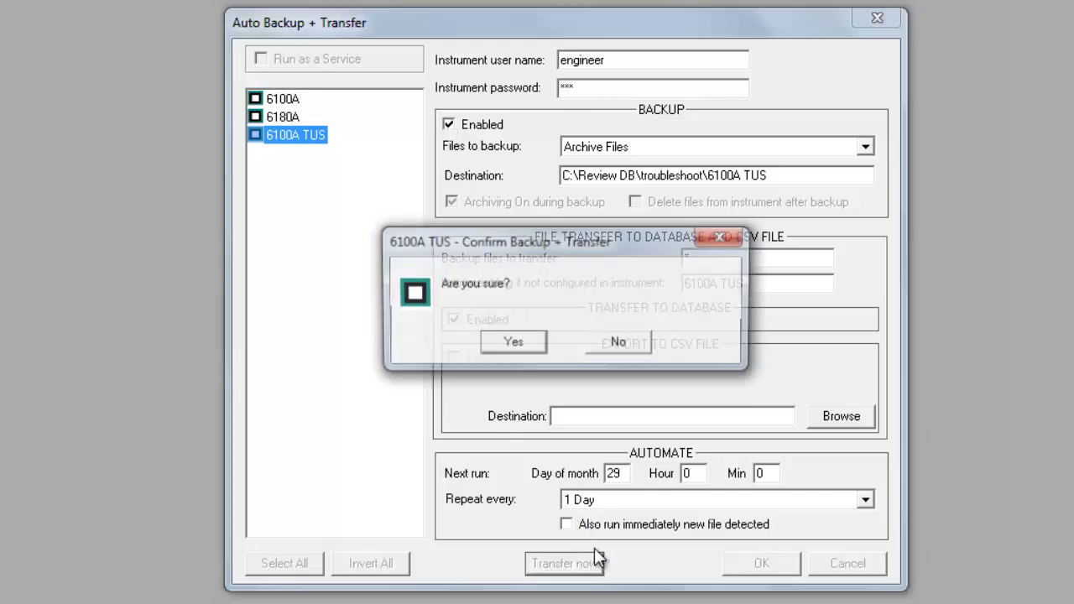
pyautogui.click(525, 346)
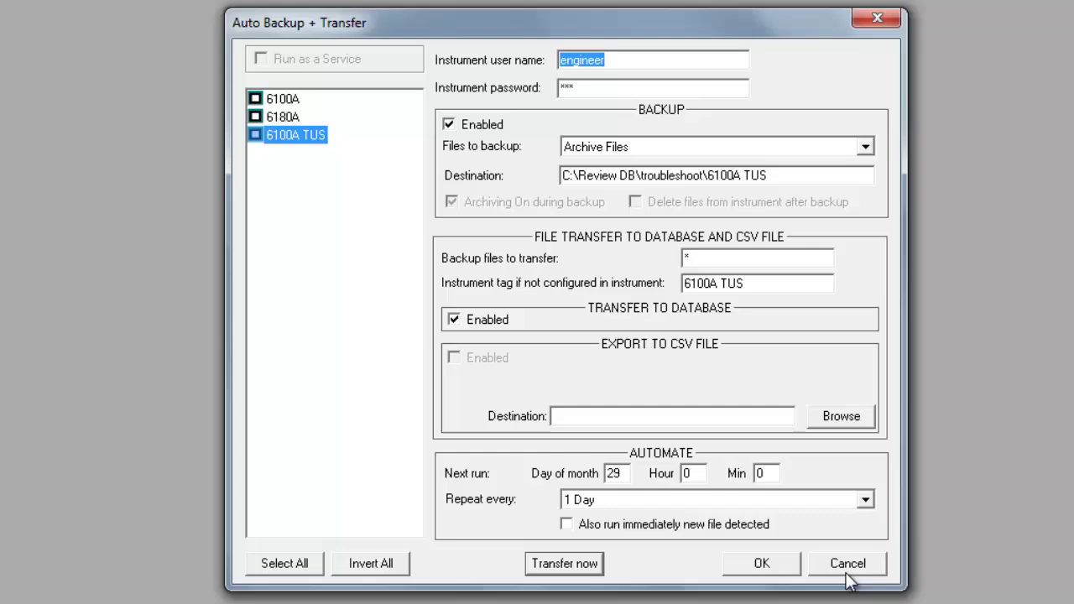
pyautogui.click(846, 573)
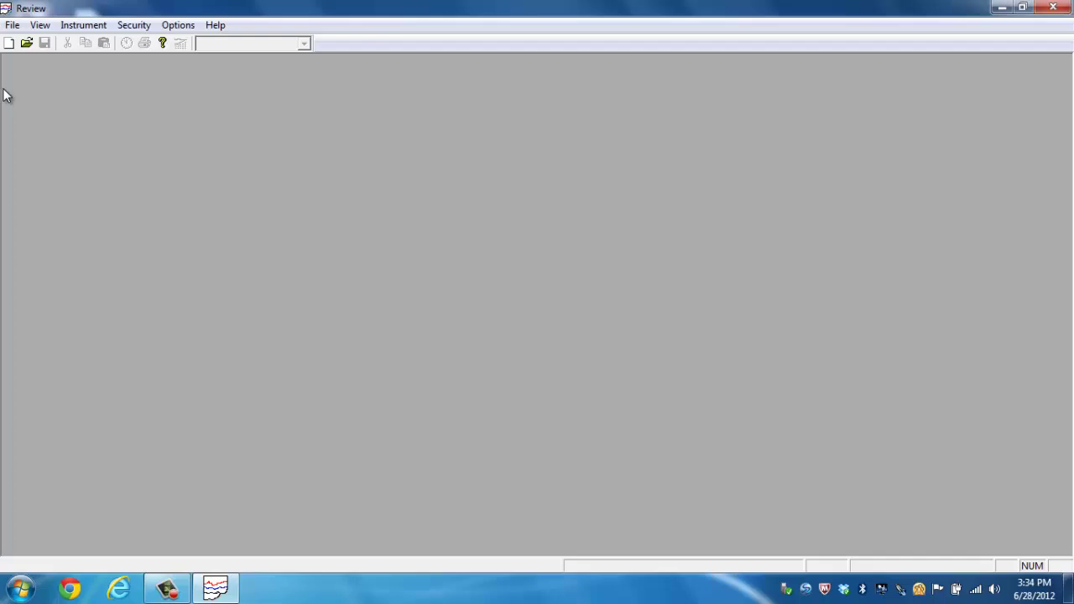
# Step: Start a new chart and list Survey Recorder 2's Group 1 points for adding
pyautogui.click(11, 26)
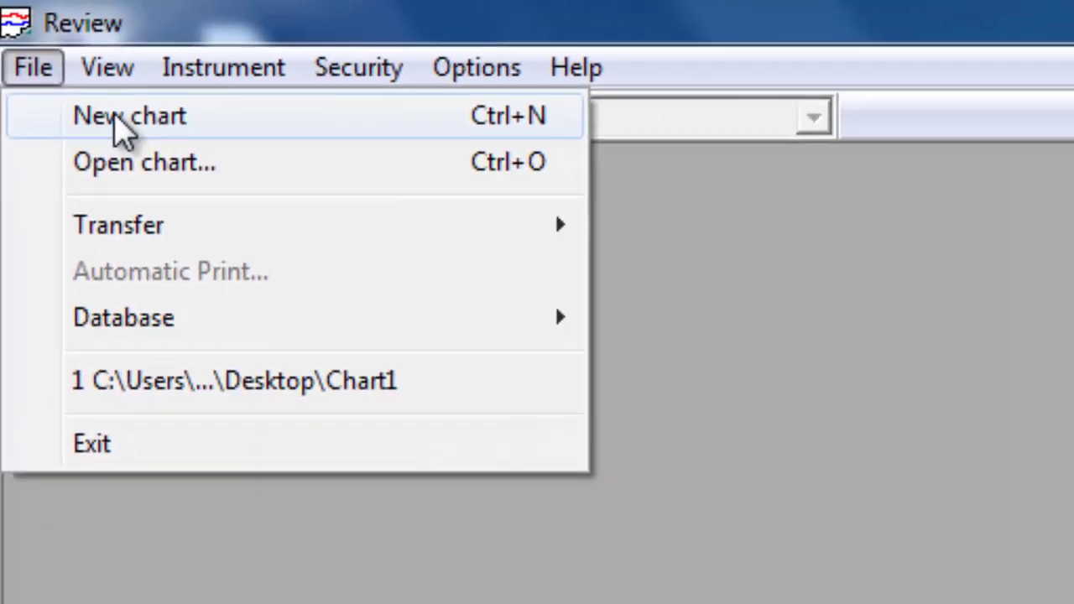
pyautogui.click(147, 155)
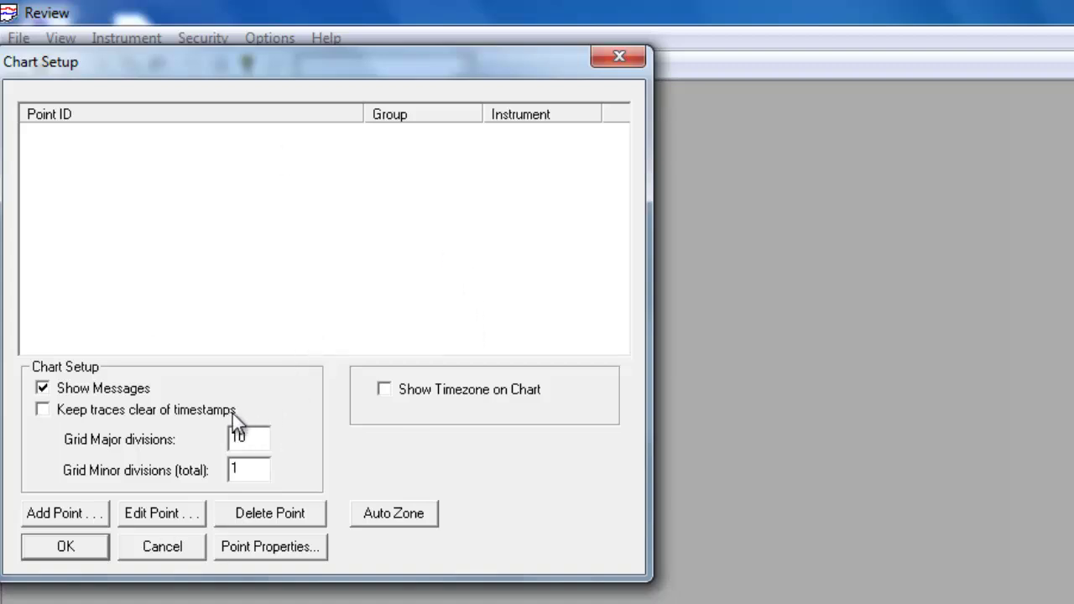
pyautogui.click(64, 509)
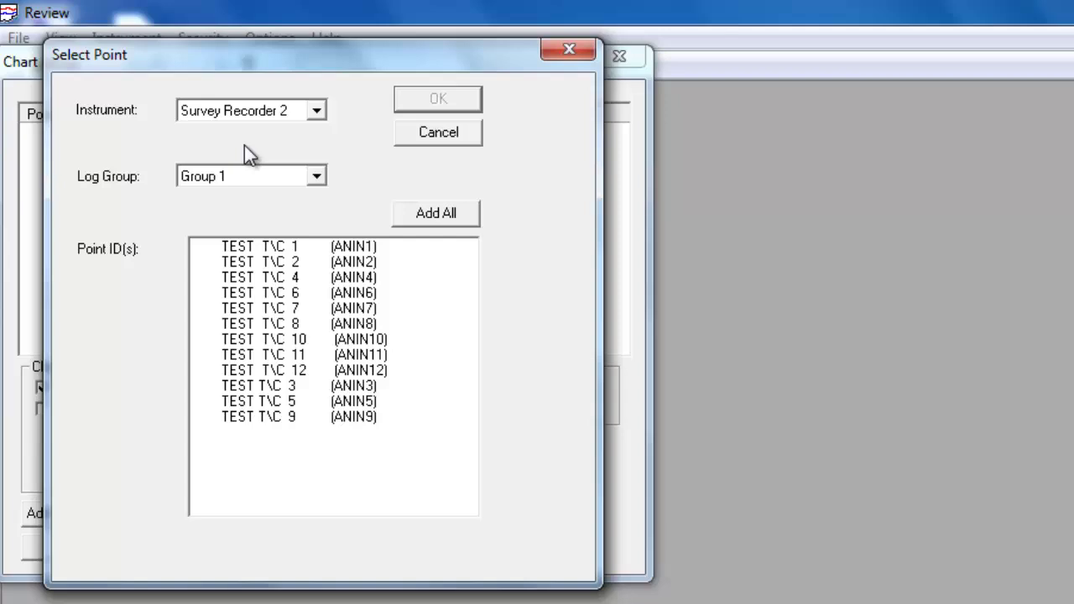
# Step: Keep Survey Recorder 2 as the instrument and begin selecting TEST T\C points from the list
pyautogui.click(317, 111)
pyautogui.click(319, 112)
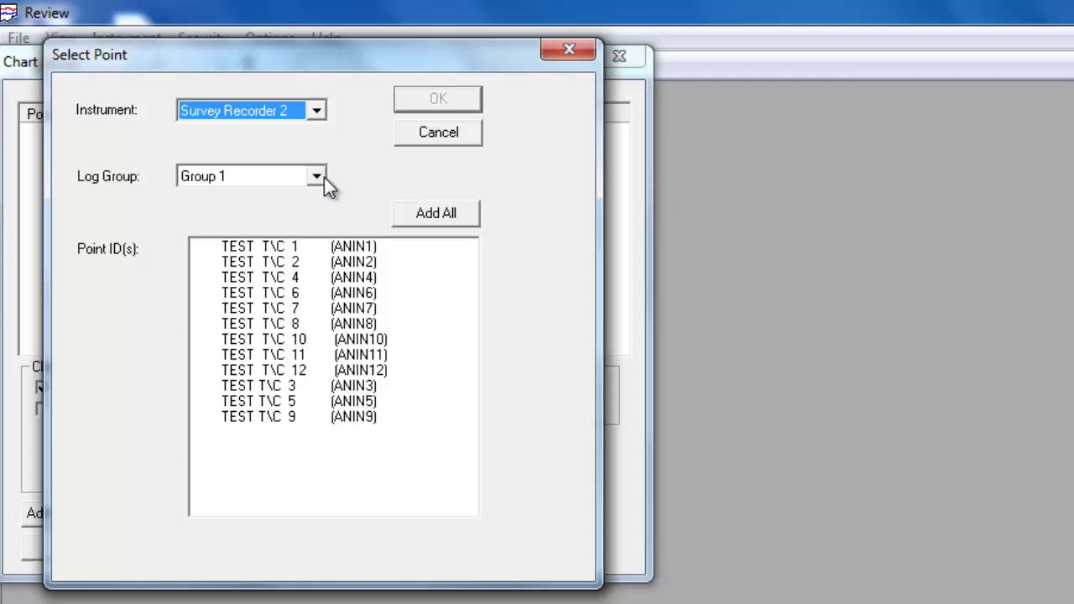
pyautogui.click(467, 487)
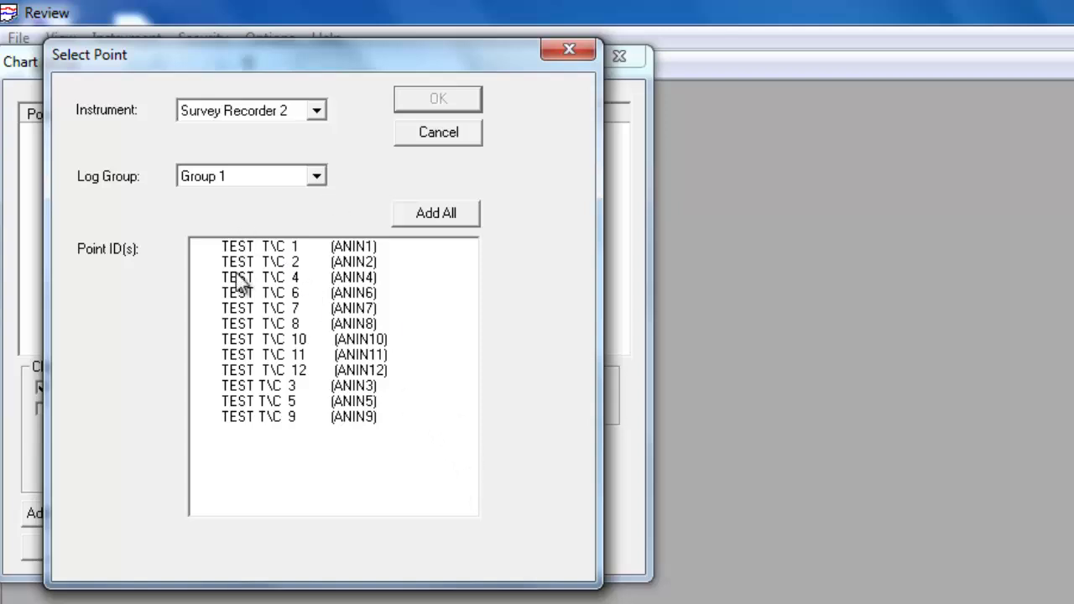
pyautogui.moveTo(264, 246); pyautogui.dragTo(261, 449)
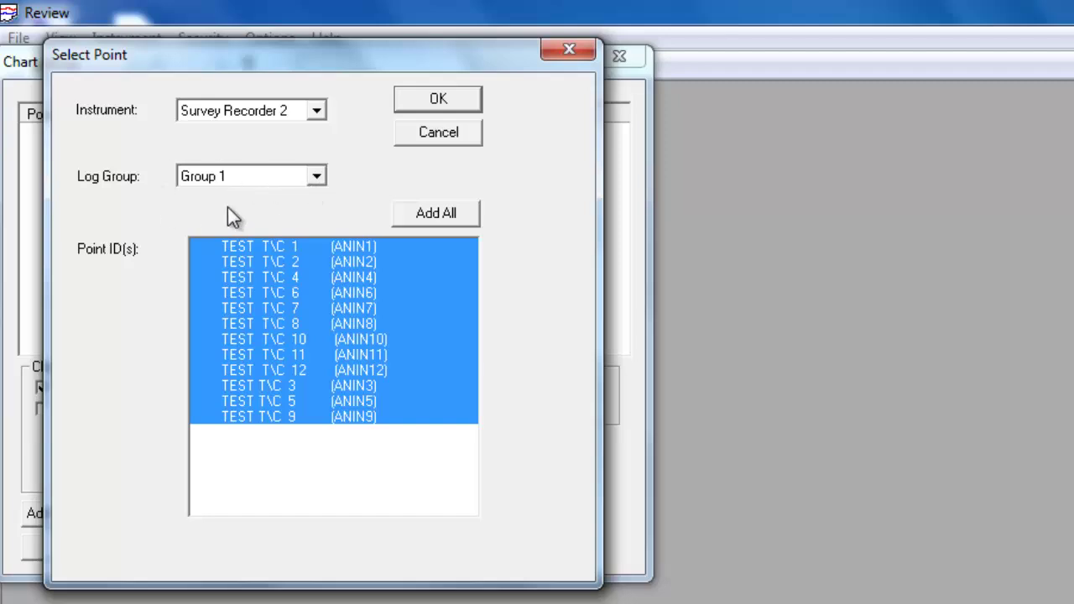
pyautogui.moveTo(348, 367); pyautogui.dragTo(351, 354)
pyautogui.click(362, 247)
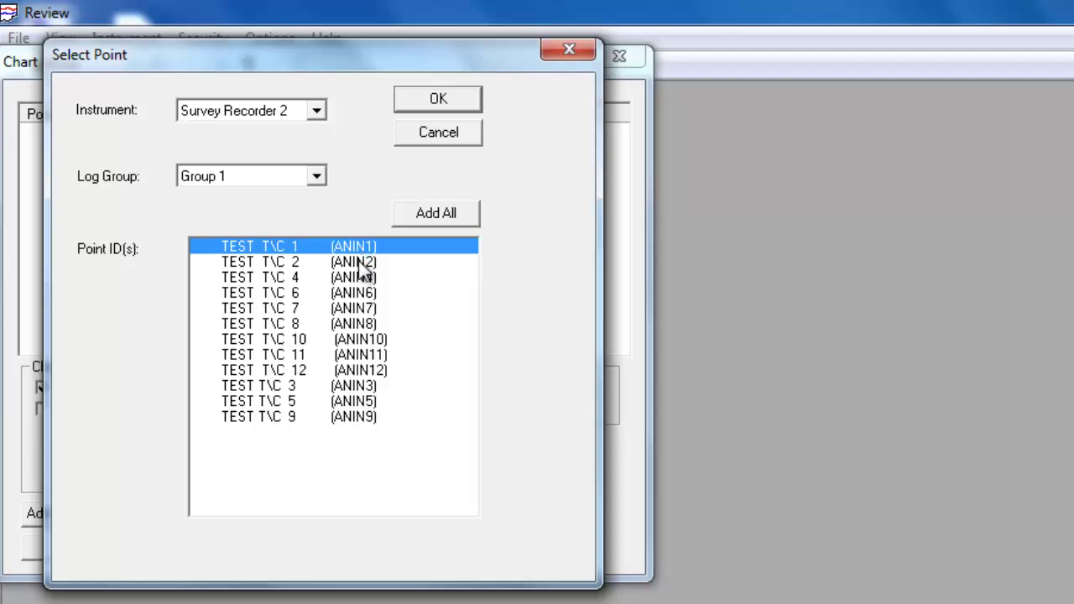
pyautogui.keyDown('ctrl'); pyautogui.click(360, 265); pyautogui.keyUp('ctrl')
pyautogui.keyDown('ctrl'); pyautogui.click(362, 279); pyautogui.keyUp('ctrl')
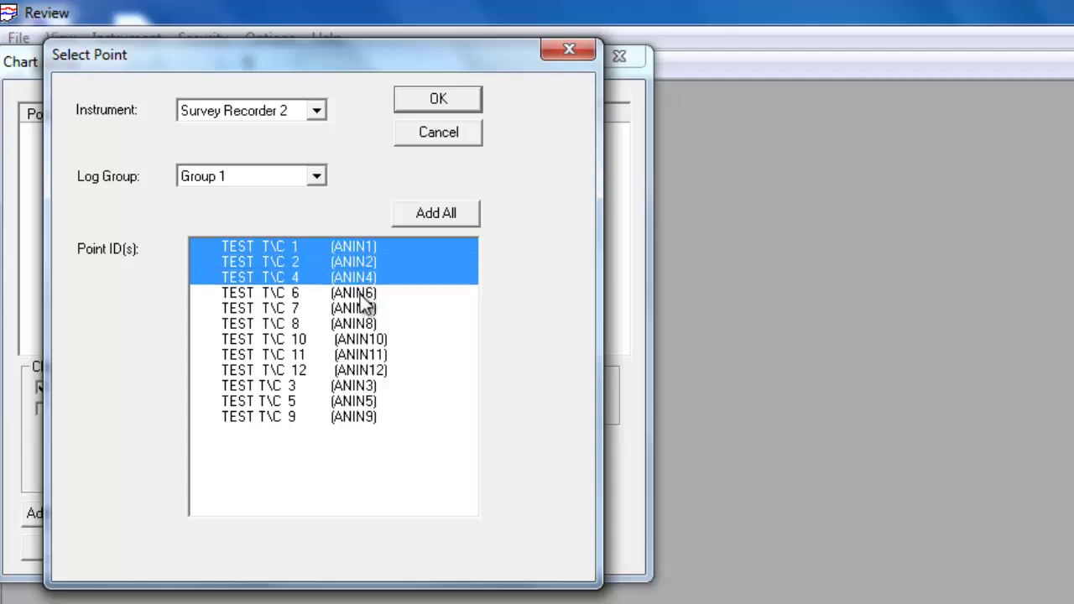
pyautogui.keyDown('ctrl'); pyautogui.click(362, 294); pyautogui.keyUp('ctrl')
pyautogui.keyDown('ctrl'); pyautogui.click(358, 308); pyautogui.keyUp('ctrl')
pyautogui.click(381, 418)
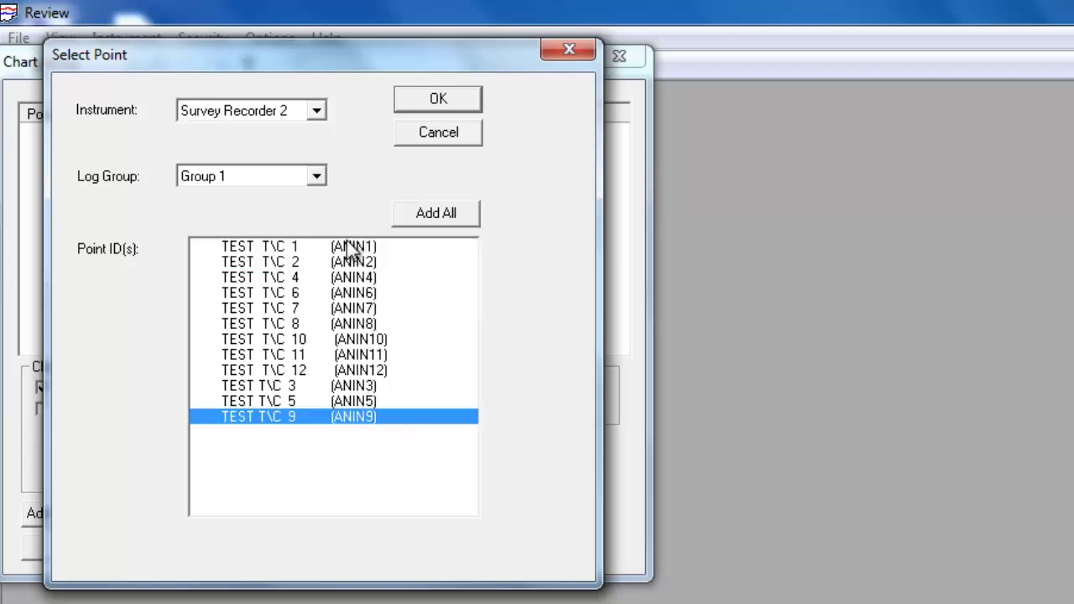
# Step: Select TEST T\C 1 through 9, leaving out 10–12, and add them to Chart1
pyautogui.keyDown('shift'); pyautogui.click(346, 246); pyautogui.keyUp('shift')
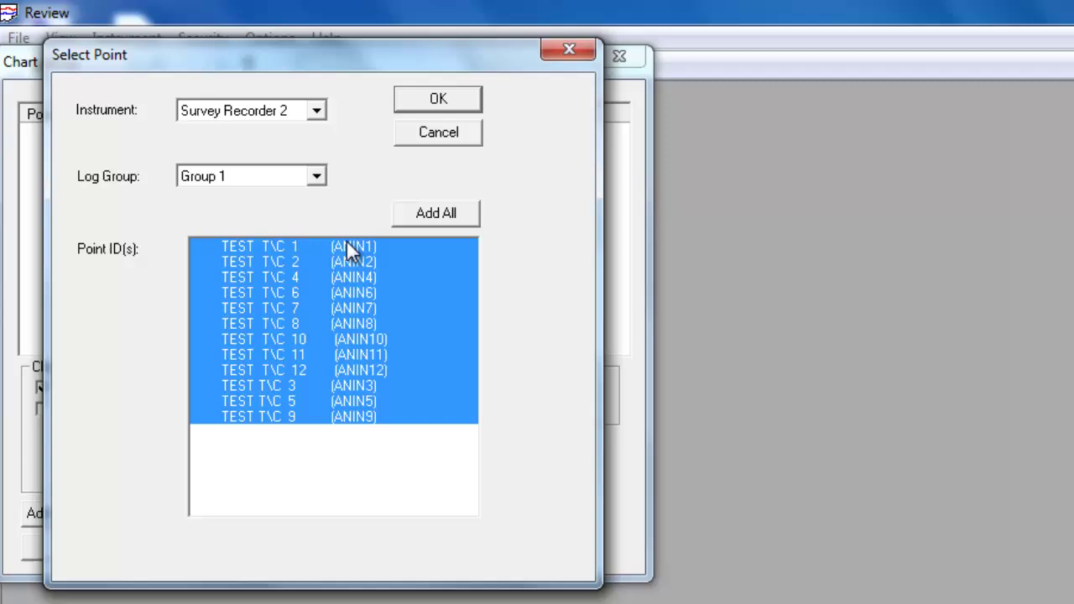
pyautogui.click(347, 251)
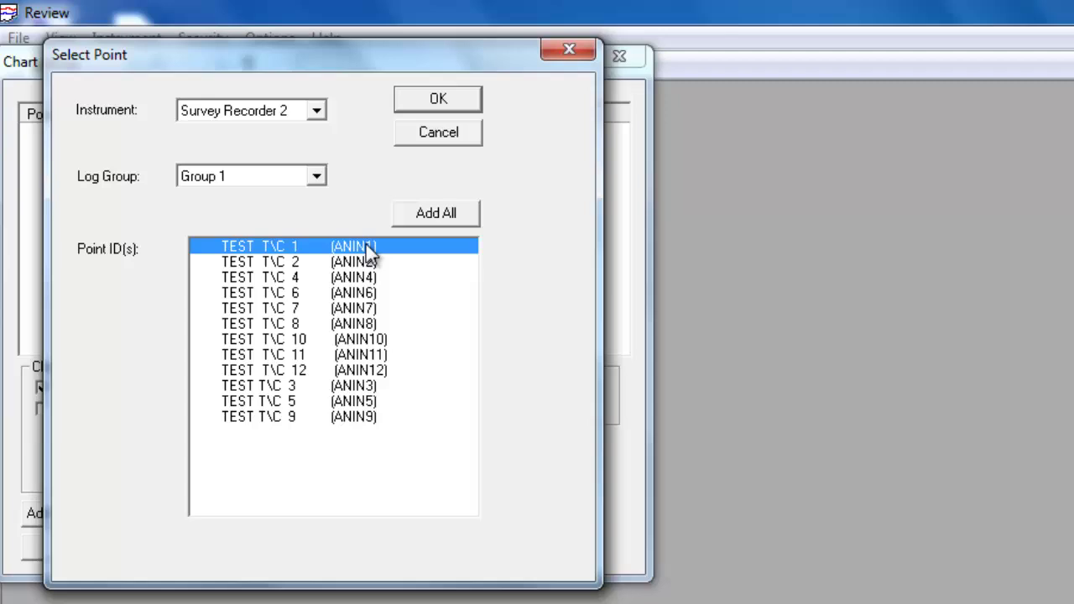
pyautogui.moveTo(369, 251); pyautogui.dragTo(364, 323)
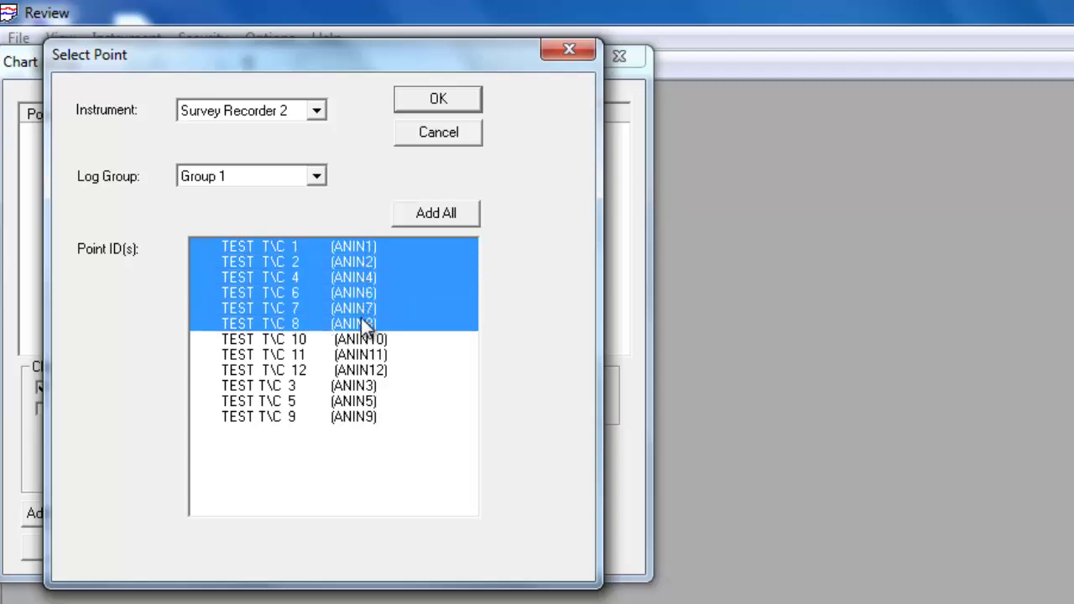
pyautogui.keyDown('ctrl'); pyautogui.click(356, 387); pyautogui.keyUp('ctrl')
pyautogui.keyDown('ctrl'); pyautogui.click(354, 400); pyautogui.keyUp('ctrl')
pyautogui.keyDown('ctrl'); pyautogui.click(352, 417); pyautogui.keyUp('ctrl')
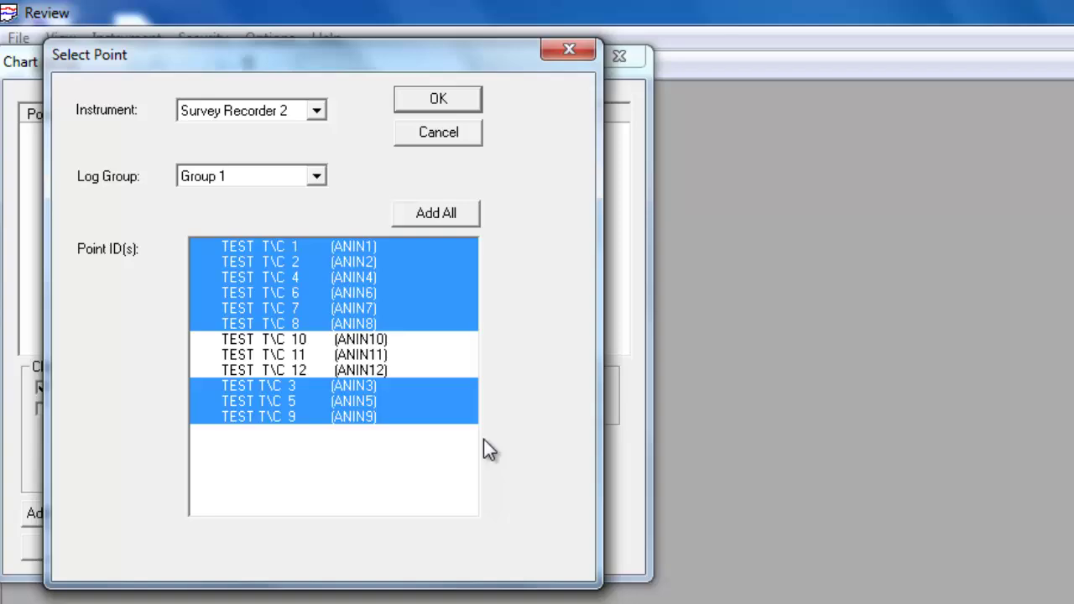
pyautogui.click(428, 100)
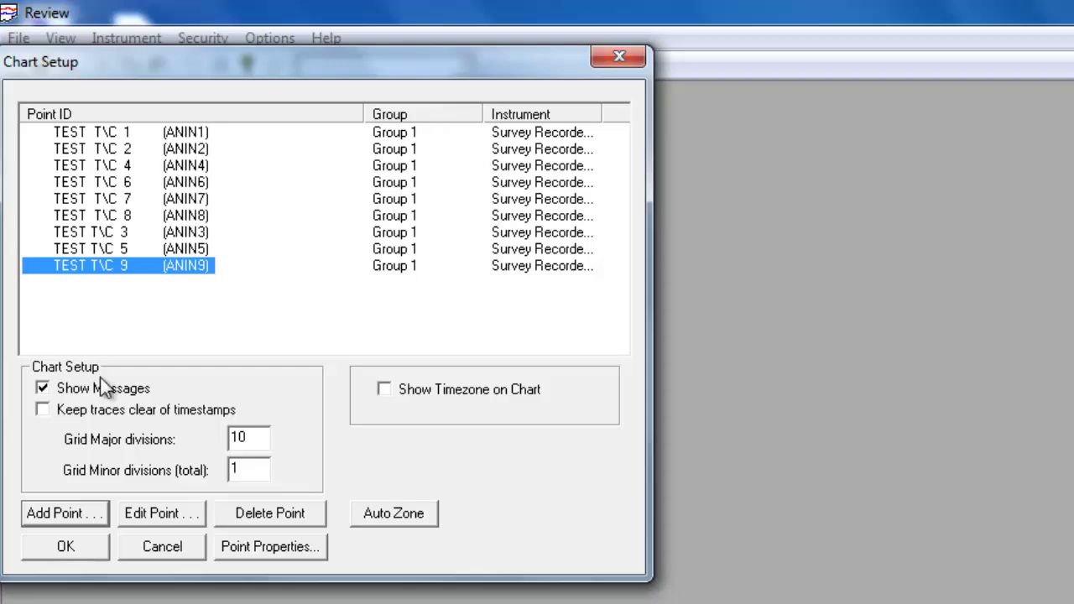
pyautogui.click(62, 541)
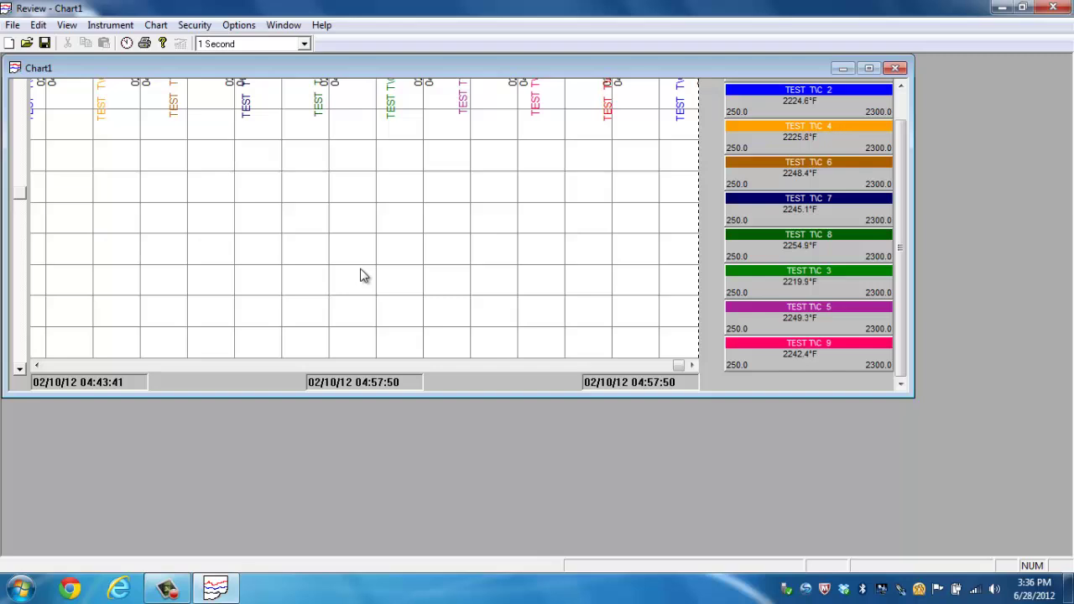
# Step: Maximize Chart1 and drag the time cursor so readings show at 02/10/12 04:45:00
pyautogui.click(869, 68)
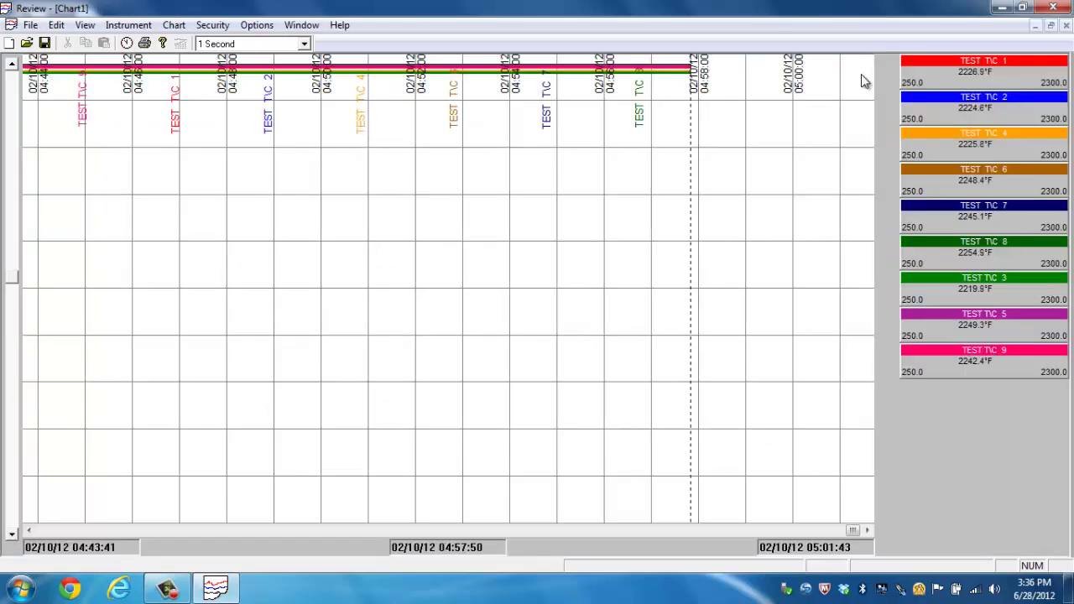
pyautogui.click(652, 101)
pyautogui.click(570, 97)
pyautogui.click(588, 98)
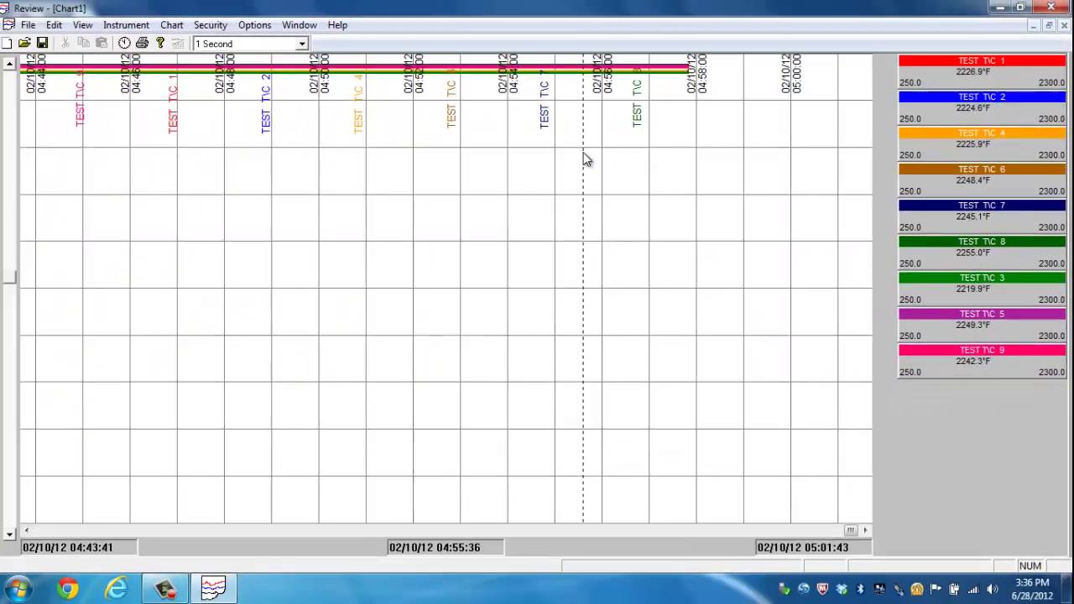
pyautogui.moveTo(583, 154)
pyautogui.mouseDown()
pyautogui.moveTo(528, 170)
pyautogui.moveTo(450, 173)
pyautogui.mouseUp()
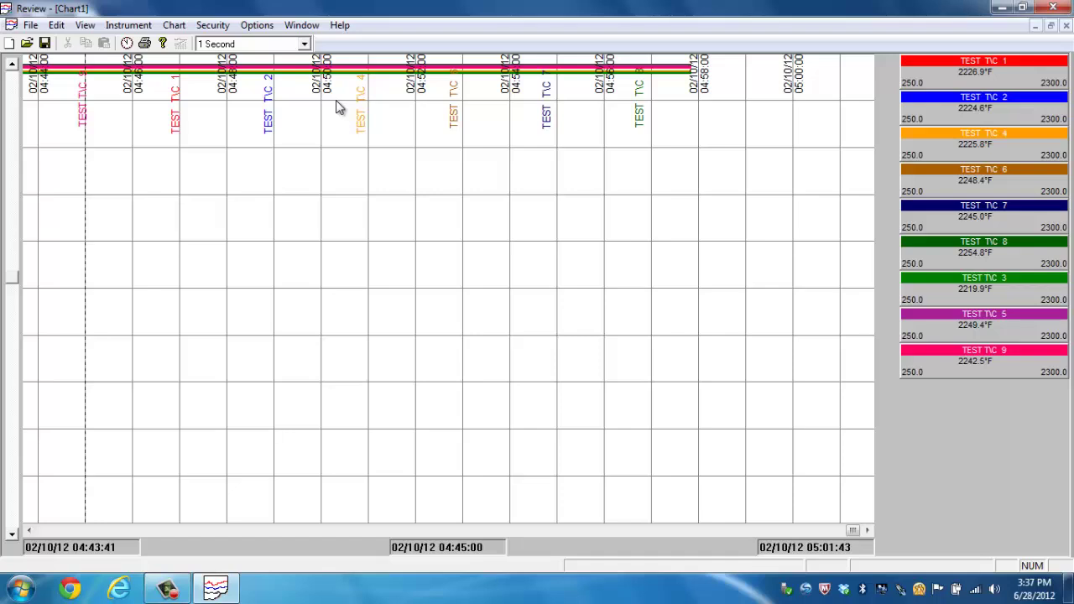
# Step: Change the chart interval through 5 and 10 to 20 Seconds per step
pyautogui.click(305, 45)
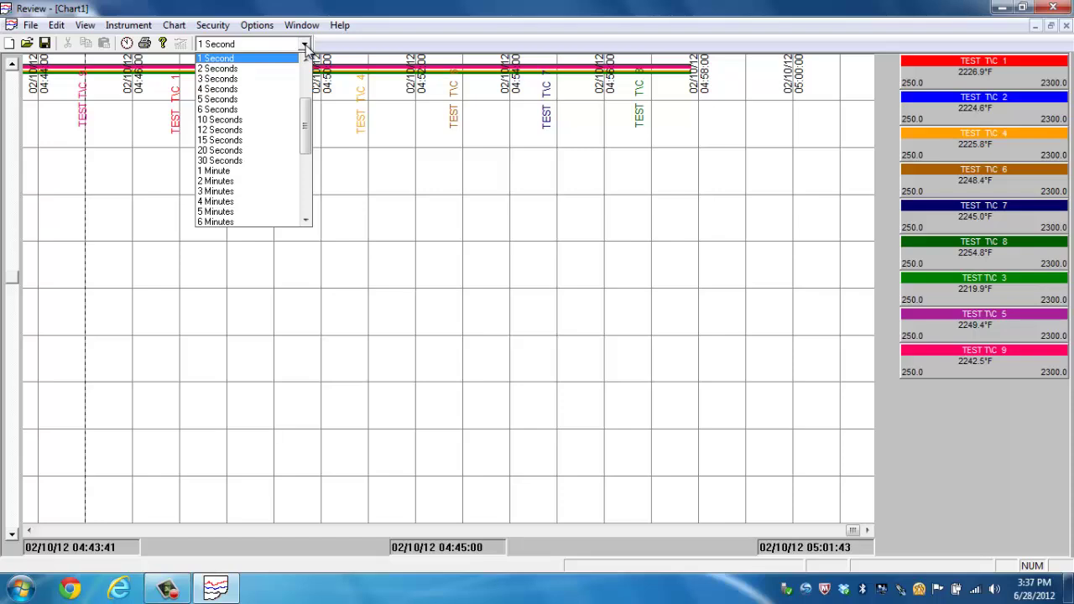
pyautogui.click(226, 100)
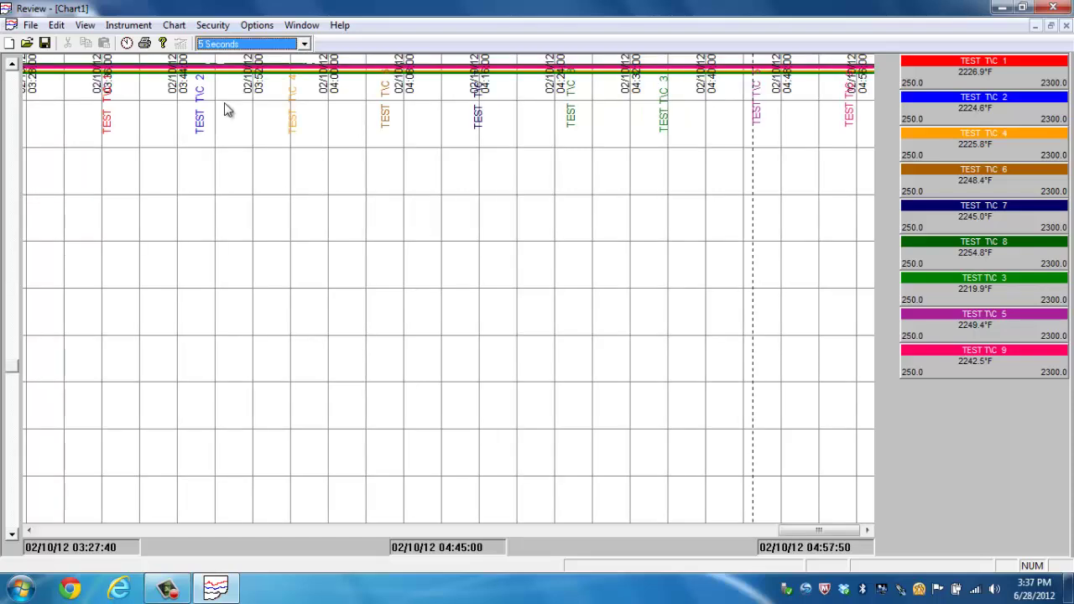
pyautogui.click(305, 44)
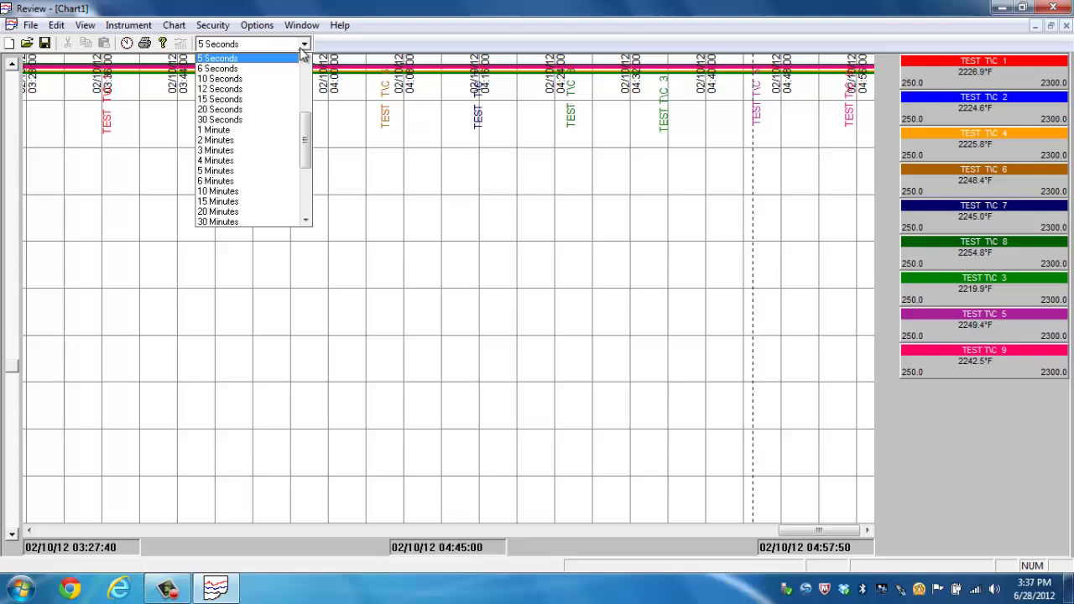
pyautogui.click(231, 79)
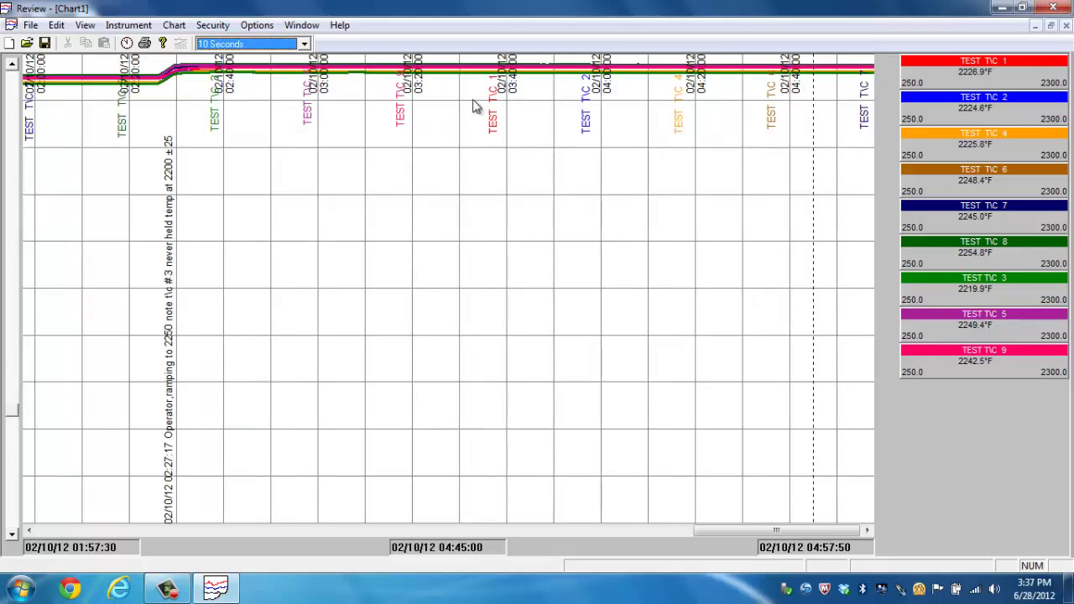
pyautogui.click(303, 43)
pyautogui.click(234, 90)
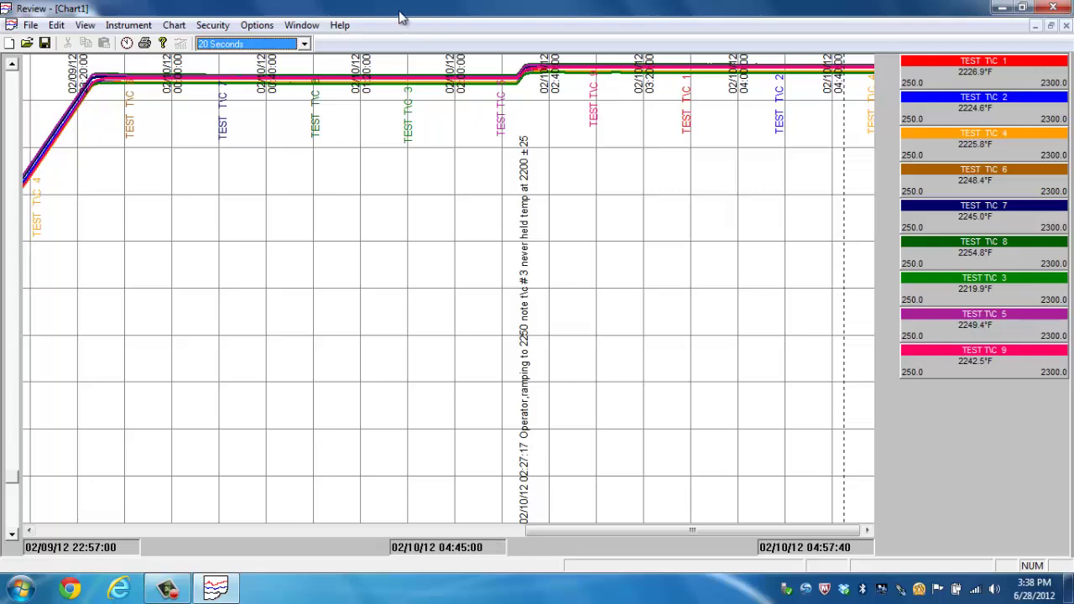
# Step: Drag the time cursor back to about 00:42:40
pyautogui.click(727, 175)
pyautogui.click(495, 178)
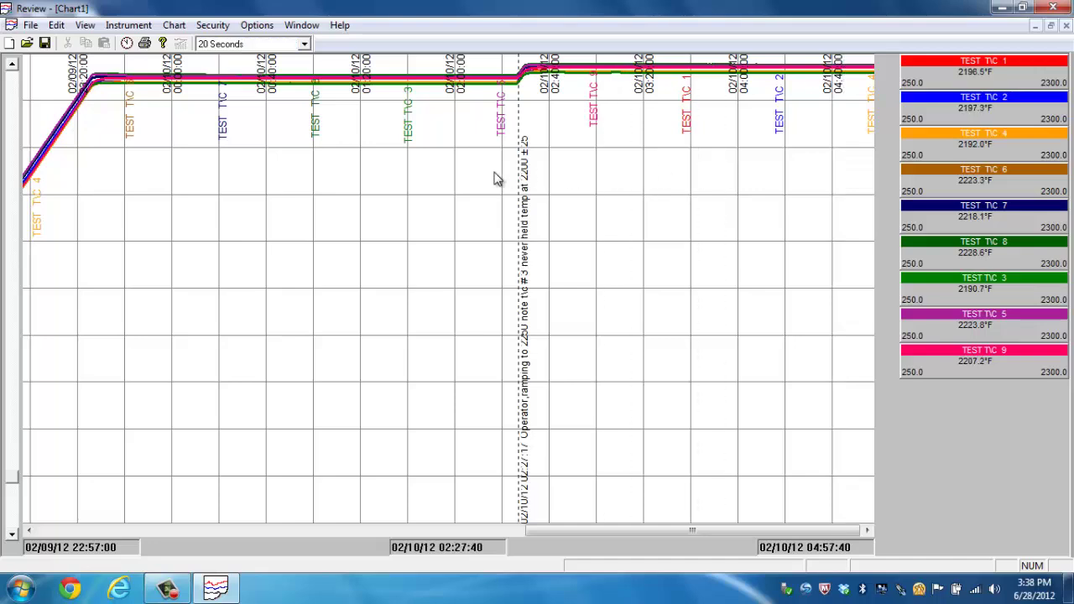
pyautogui.moveTo(495, 177); pyautogui.dragTo(273, 174)
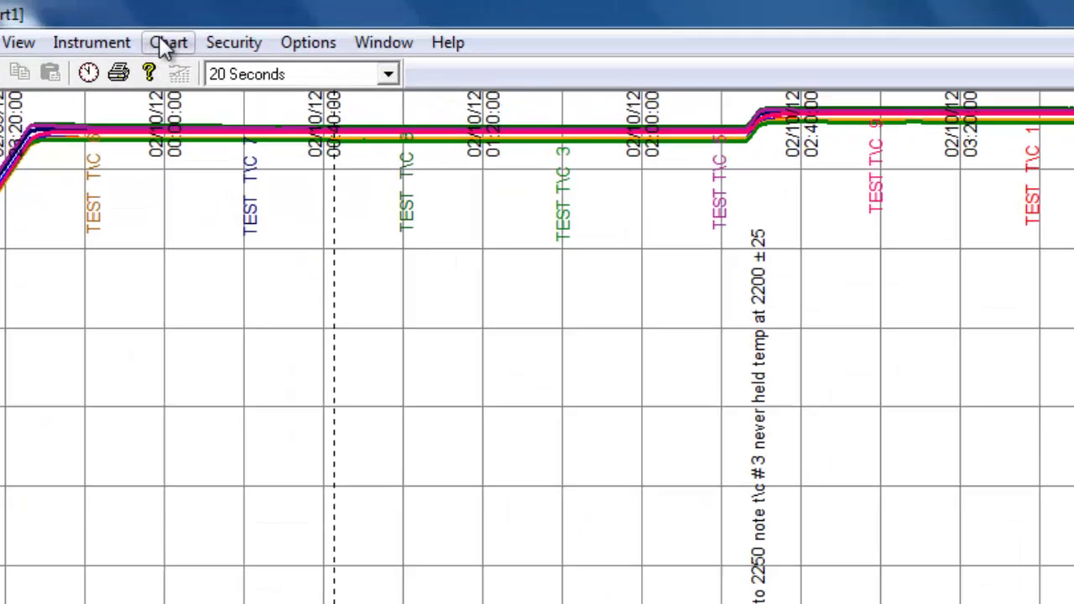
# Step: Open the GoTo settings and choose to locate the chart data by batch
pyautogui.click(169, 25)
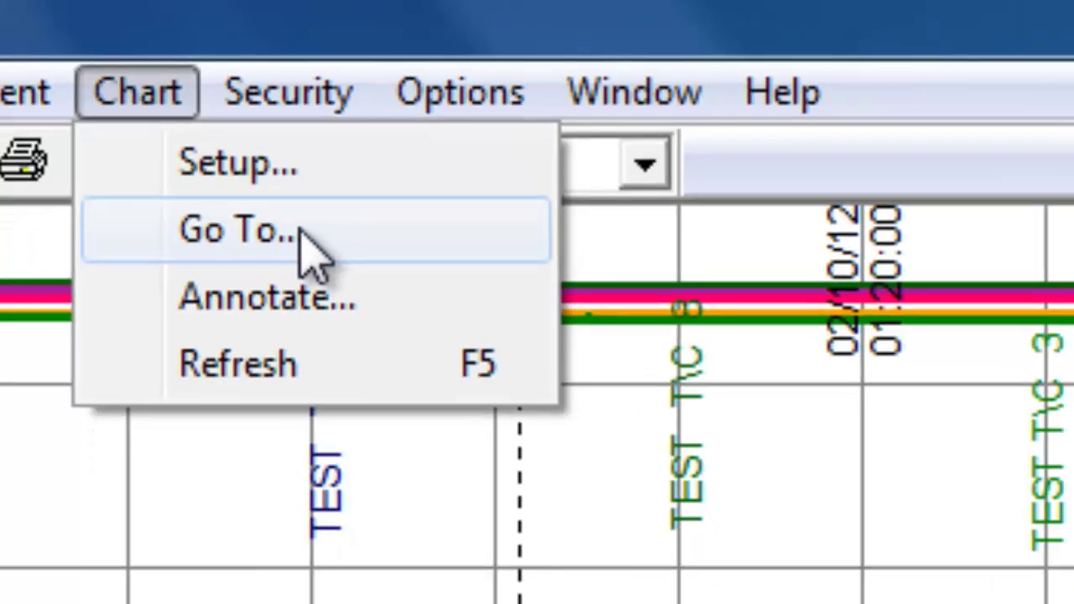
pyautogui.click(304, 243)
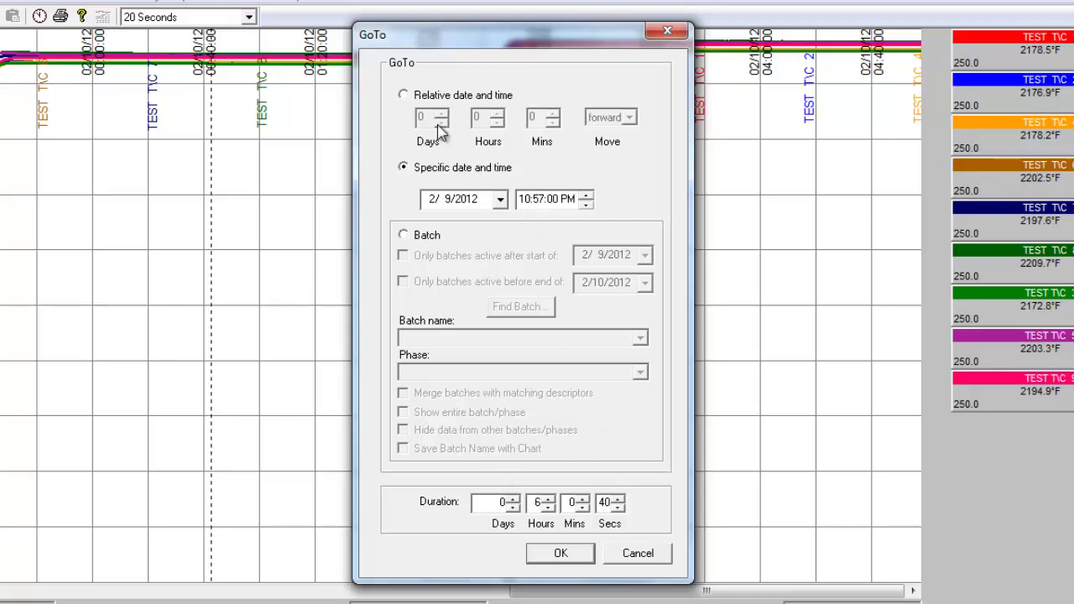
pyautogui.click(405, 236)
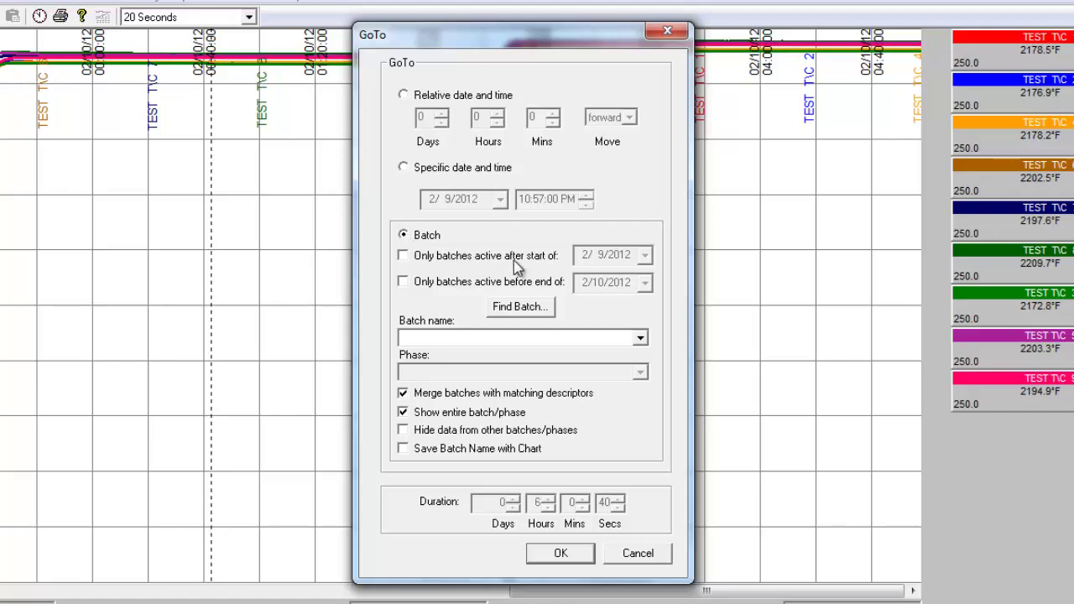
pyautogui.click(641, 339)
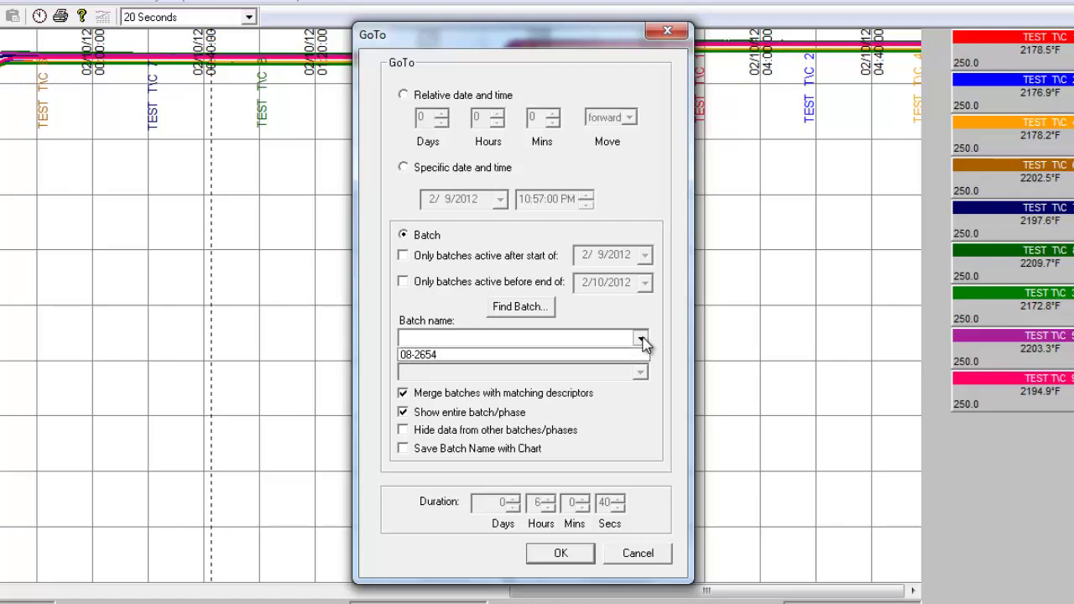
# Step: Search for batch 08-2654, select it, and jump the chart to it
pyautogui.click(538, 311)
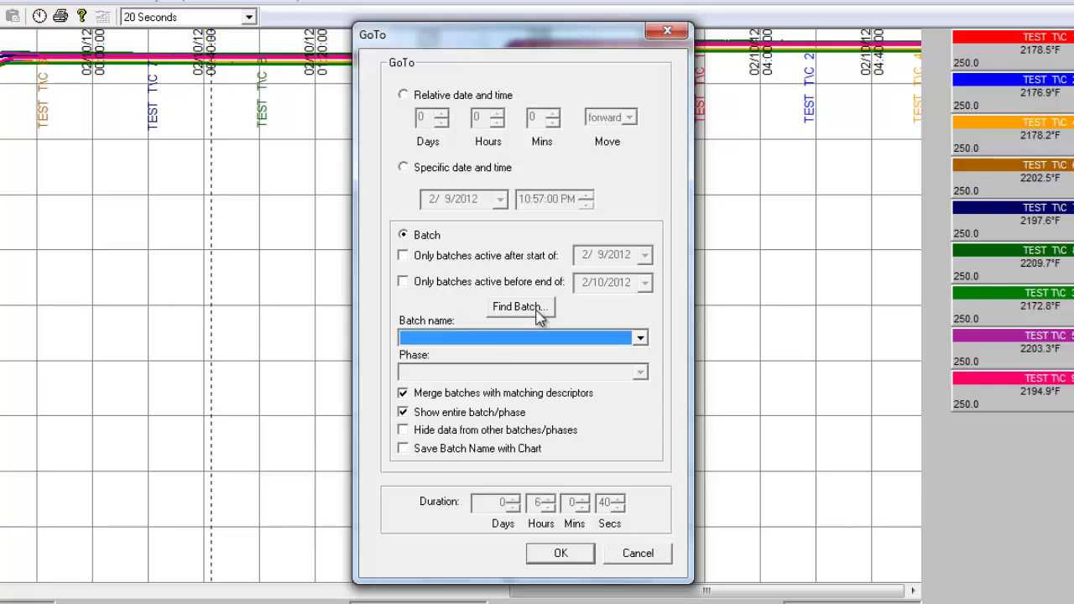
pyautogui.click(537, 311)
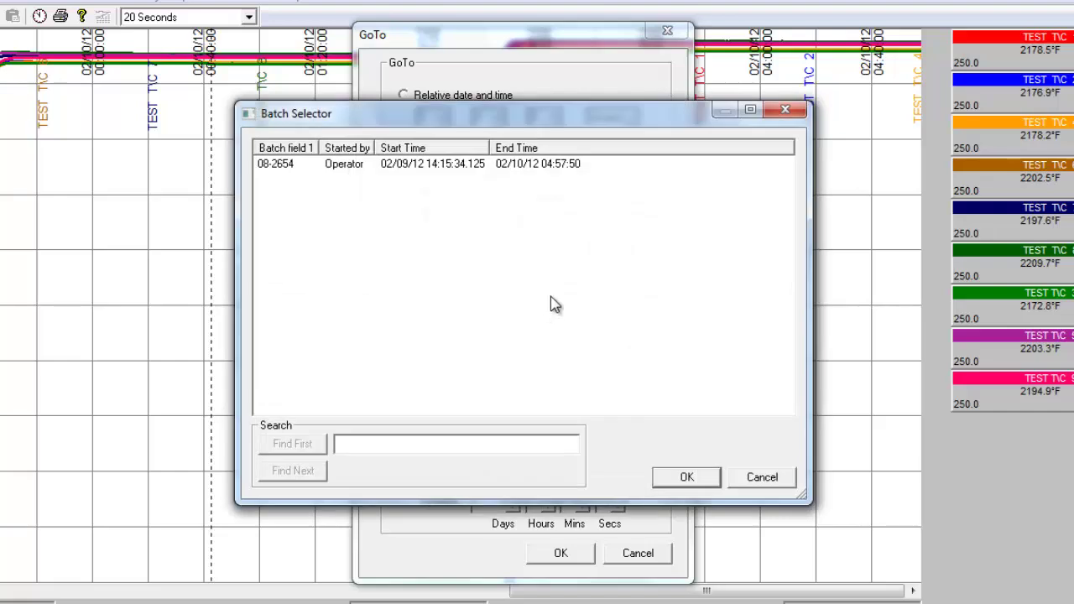
pyautogui.click(370, 442)
pyautogui.write('08')
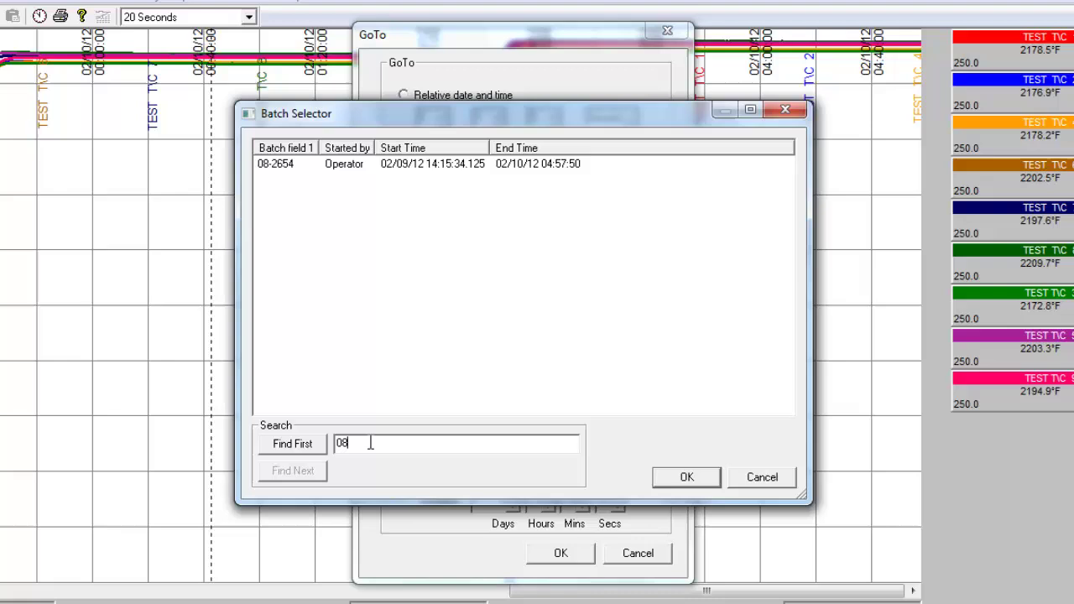
pyautogui.write('-26')
pyautogui.write('54')
pyautogui.click(273, 450)
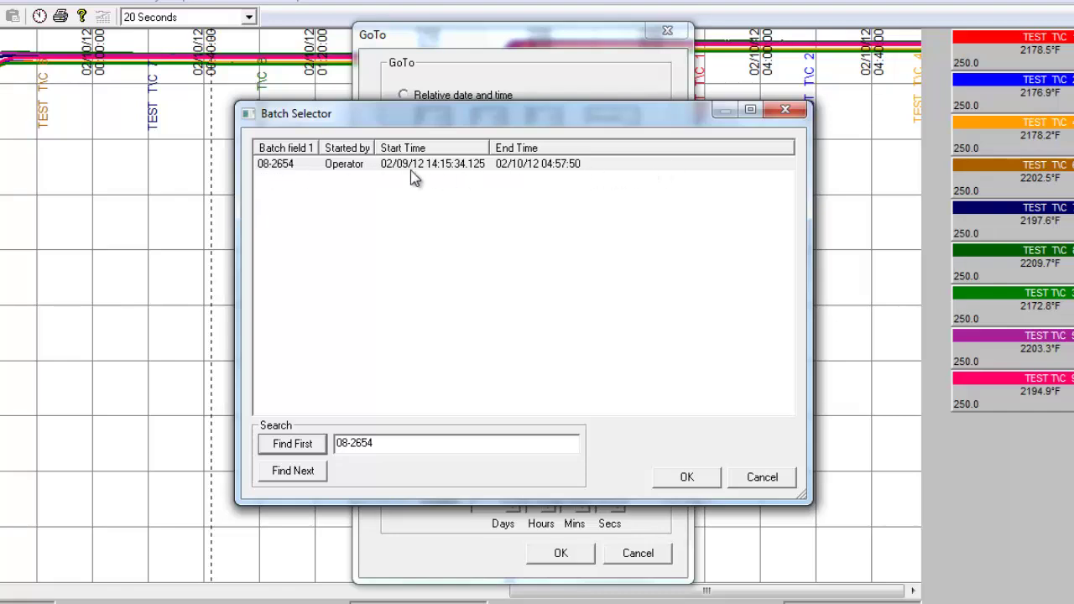
pyautogui.click(327, 168)
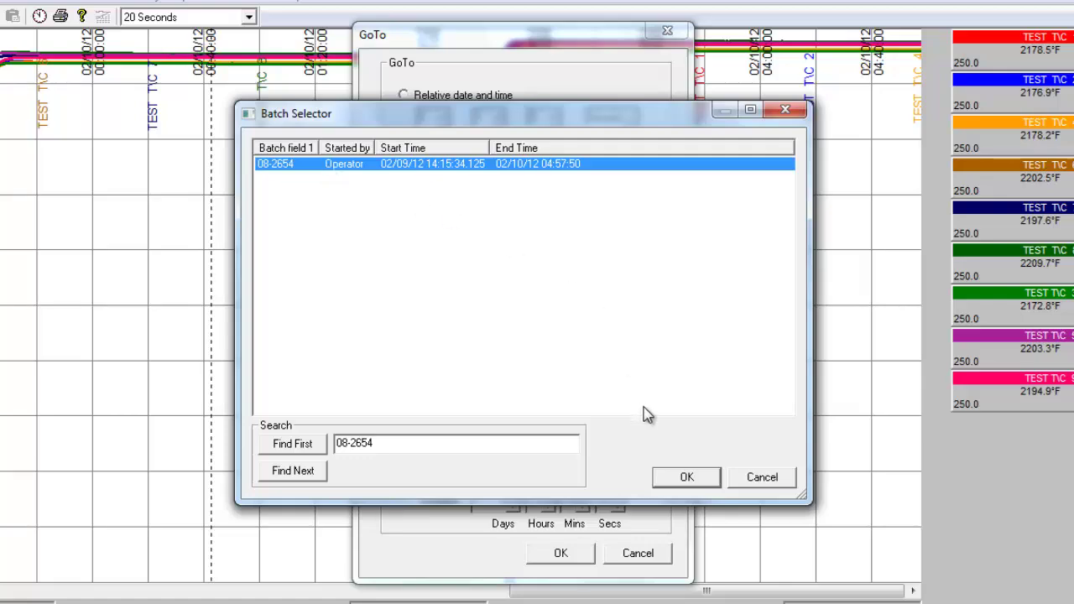
pyautogui.click(687, 477)
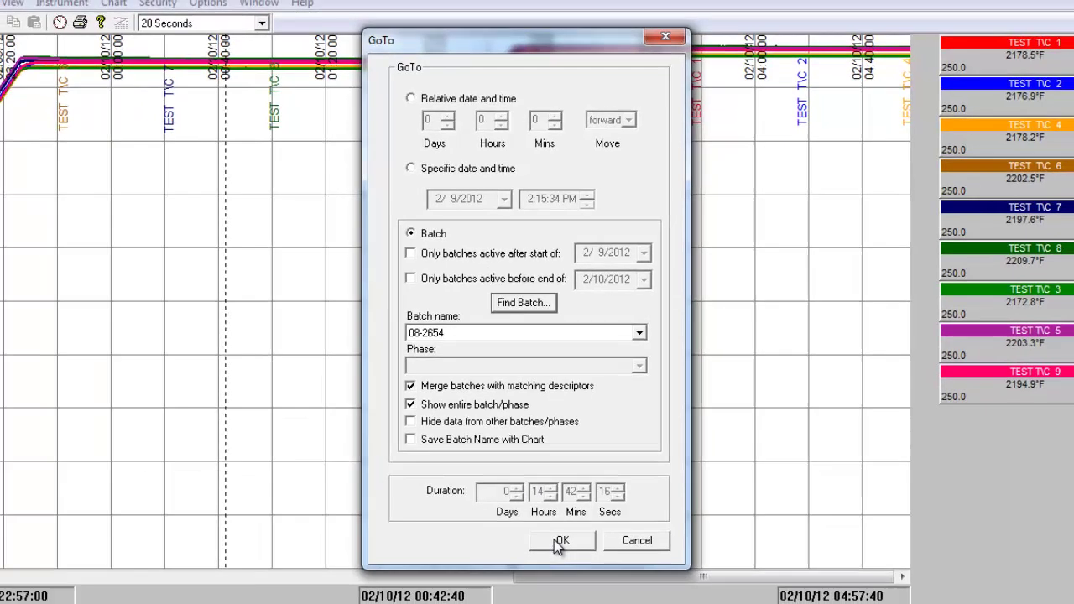
pyautogui.click(555, 560)
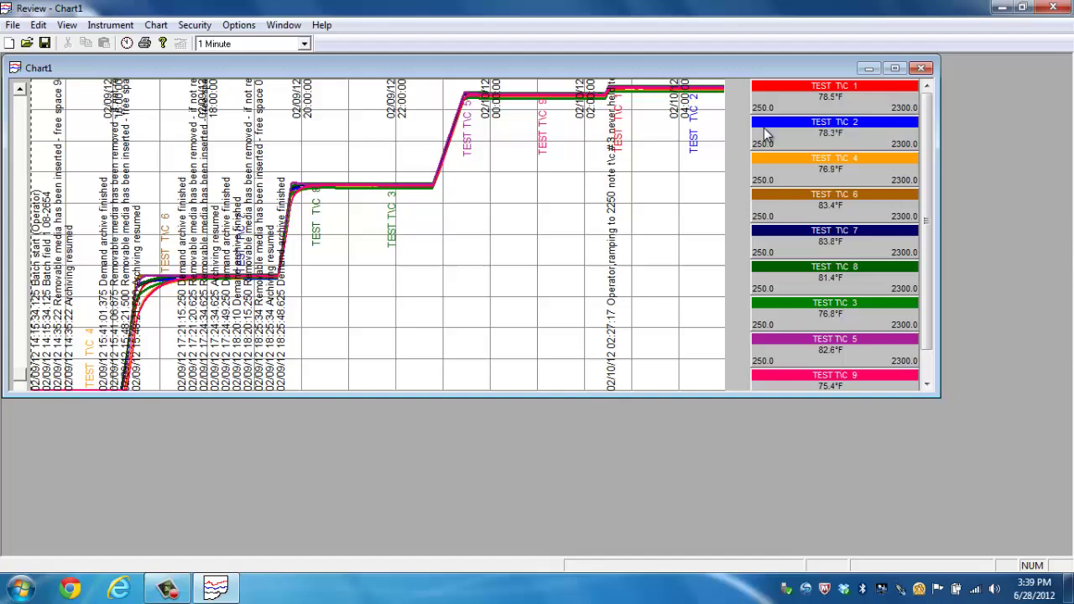
# Step: Maximize the Chart1 window to show batch 08-2654's nine traces
pyautogui.click(894, 68)
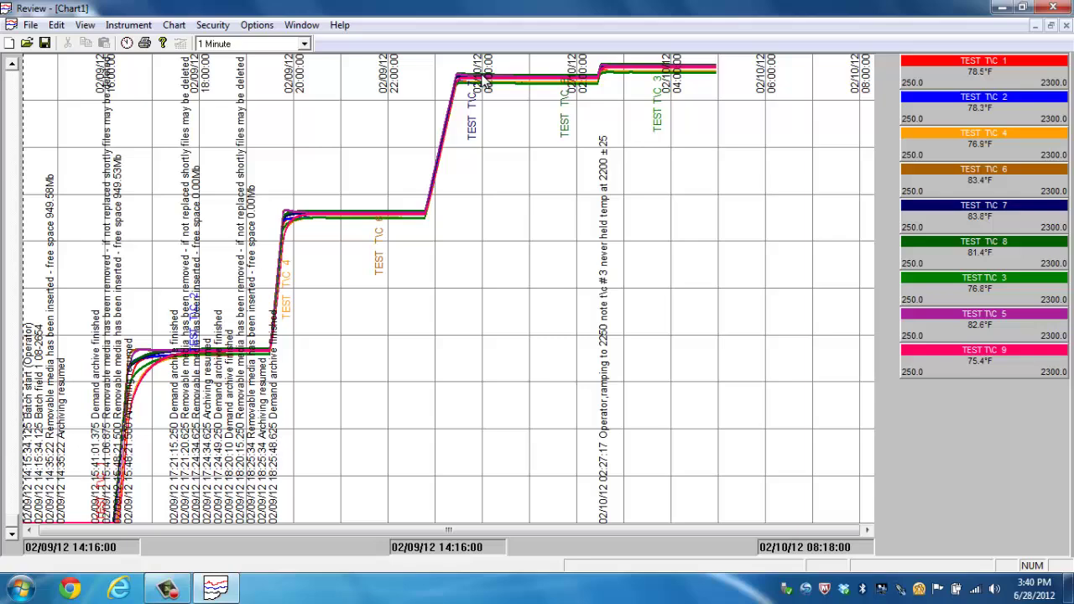
# Step: Save the chart as Chart1 on the Desktop
pyautogui.click(30, 26)
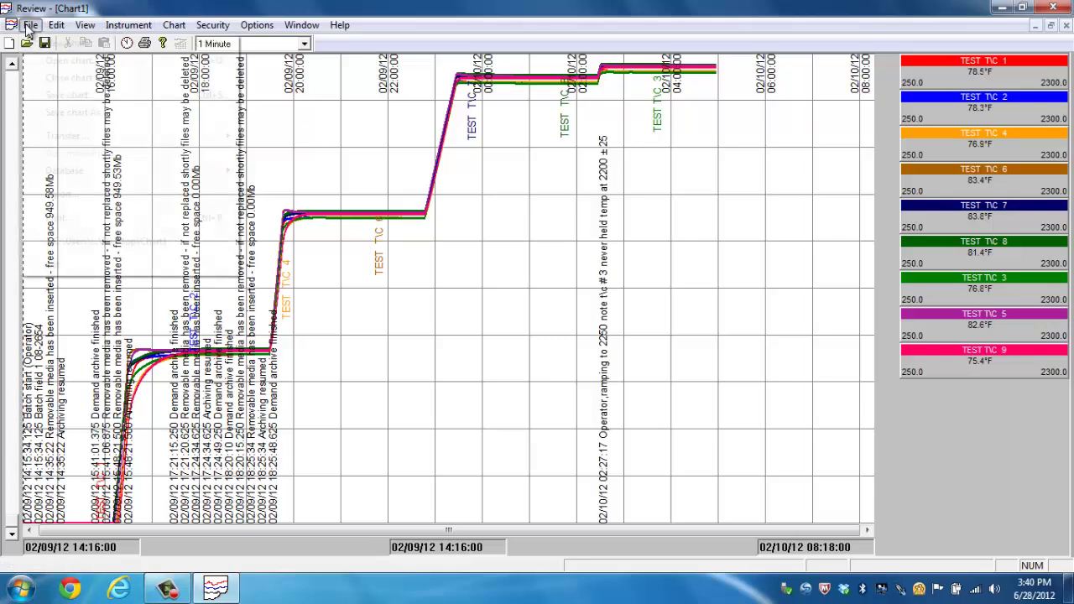
pyautogui.click(50, 95)
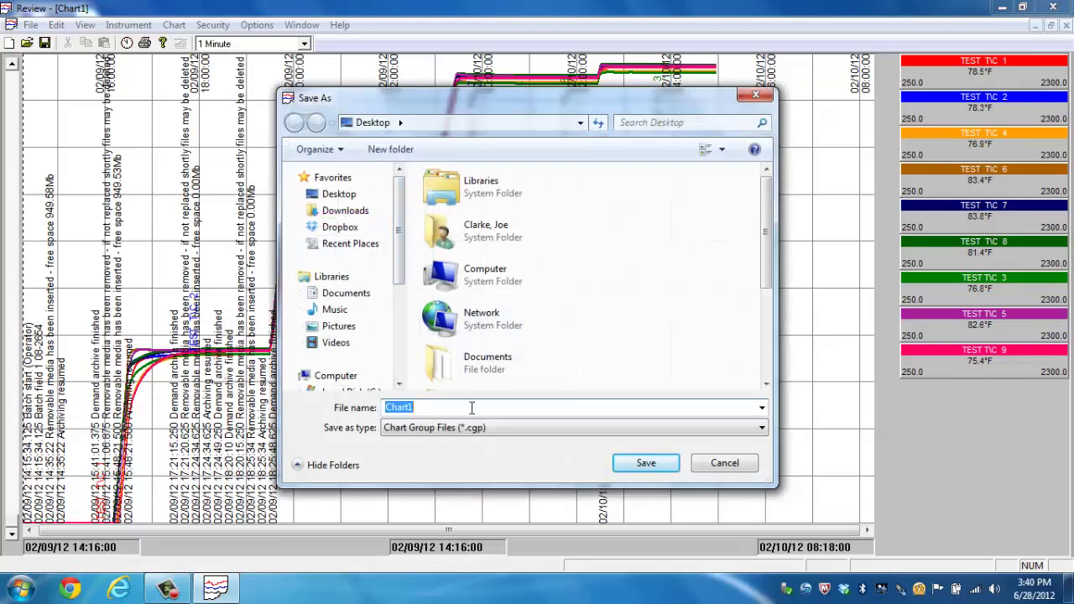
pyautogui.click(644, 466)
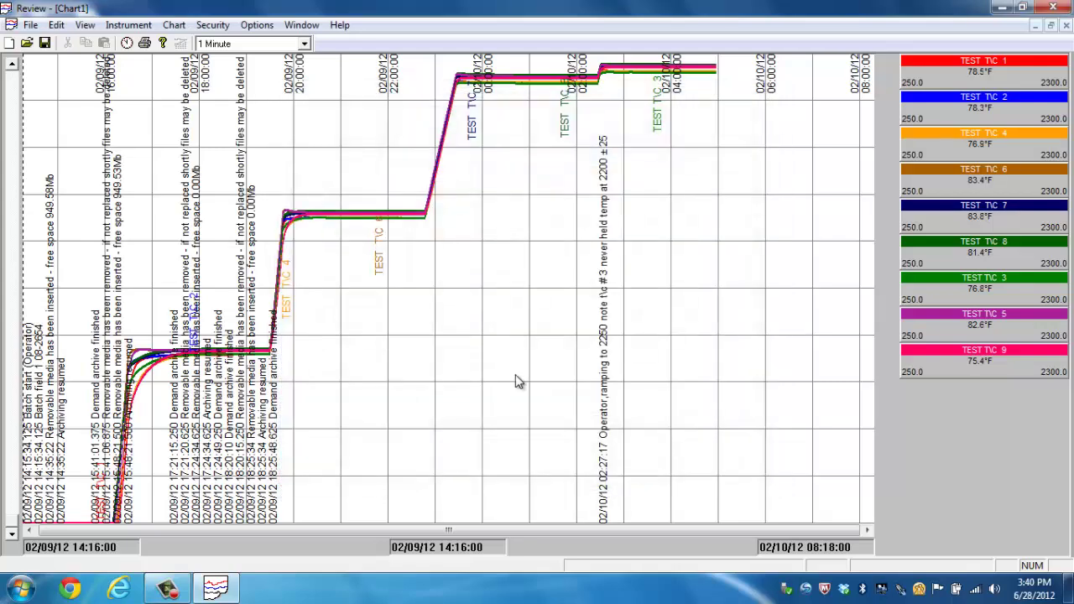
# Step: Minimize and restore the window, then close Eurotherm Review
pyautogui.click(1002, 8)
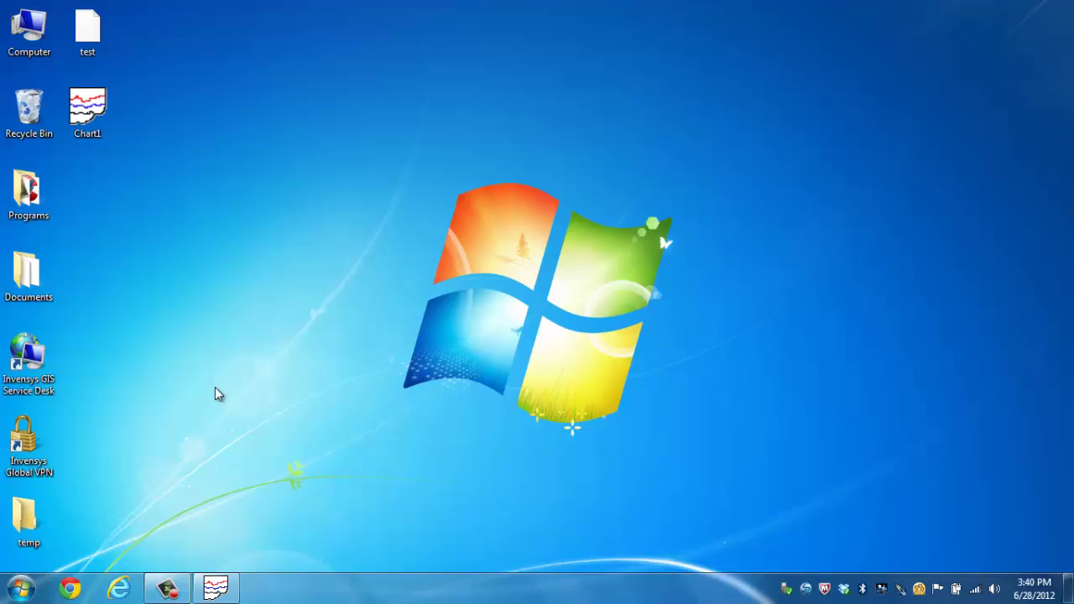
pyautogui.click(215, 587)
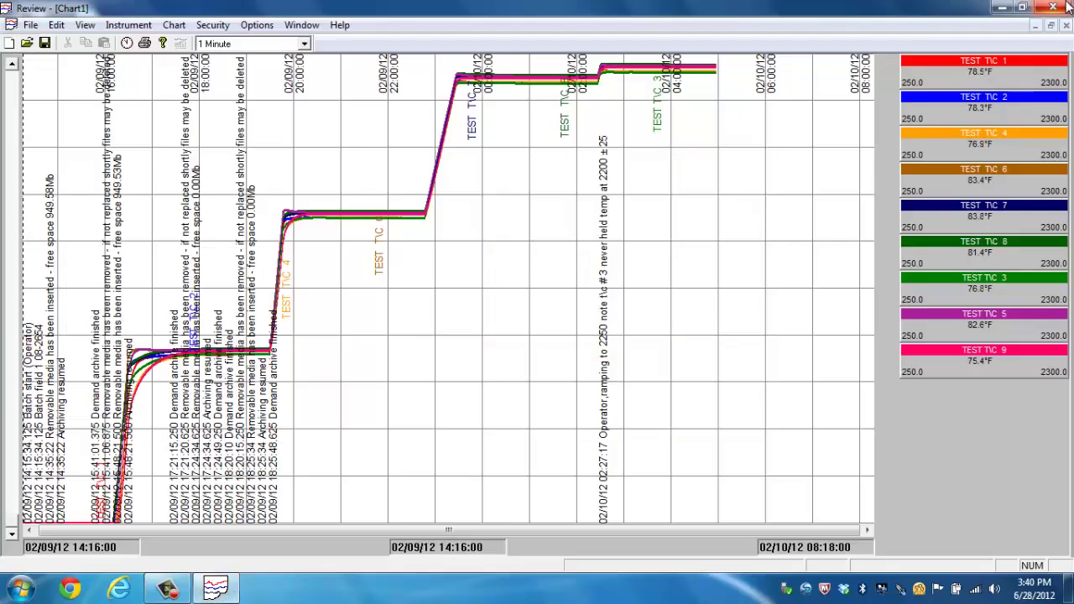
pyautogui.click(1059, 6)
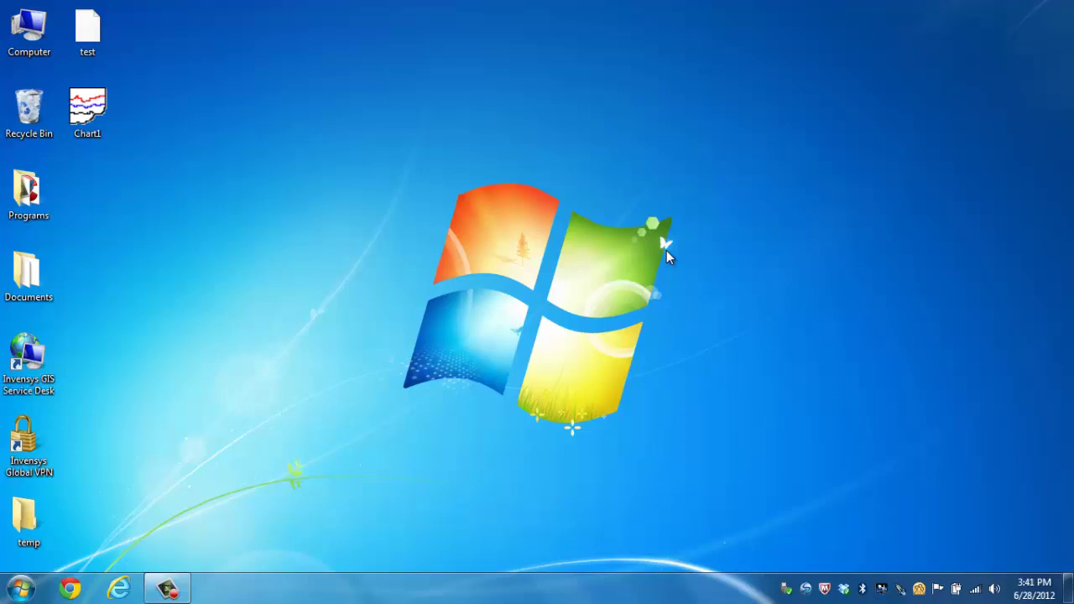
# Step: Reopen the saved Chart1 chart from the desktop, with batch 08-2654's nine traces
pyautogui.doubleClick(80, 107)
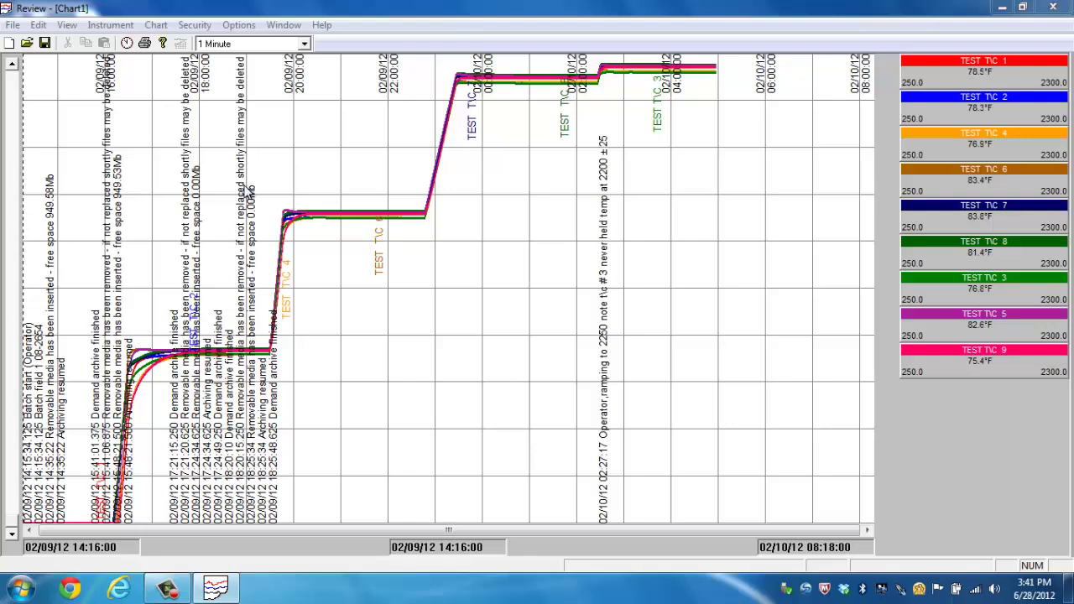
# Step: In Print settings, set batch 08-2654's print range to start at 4:00:00 PM
pyautogui.click(12, 27)
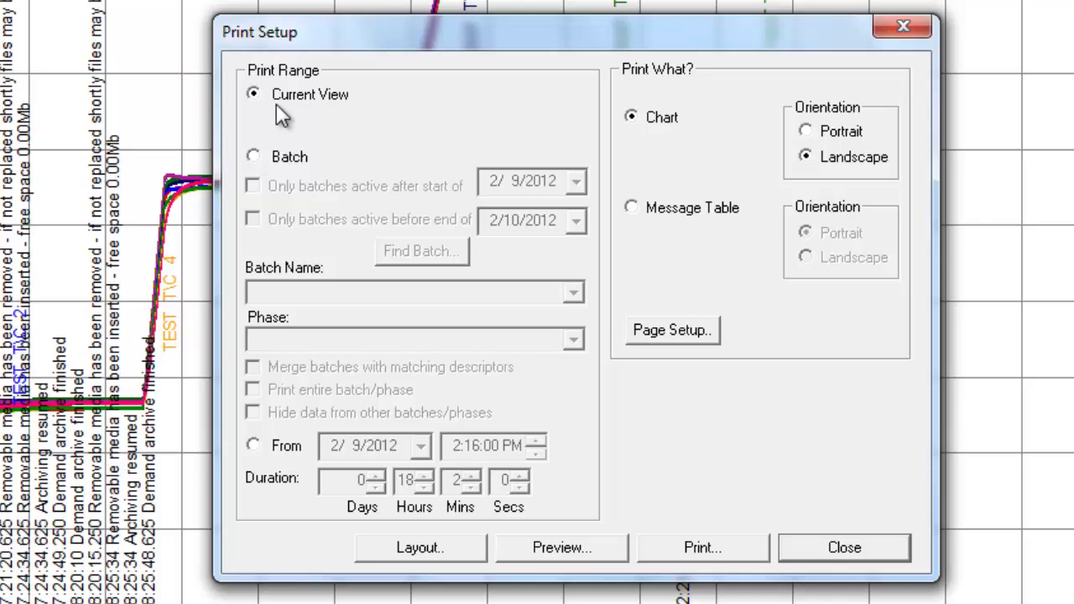
pyautogui.click(254, 157)
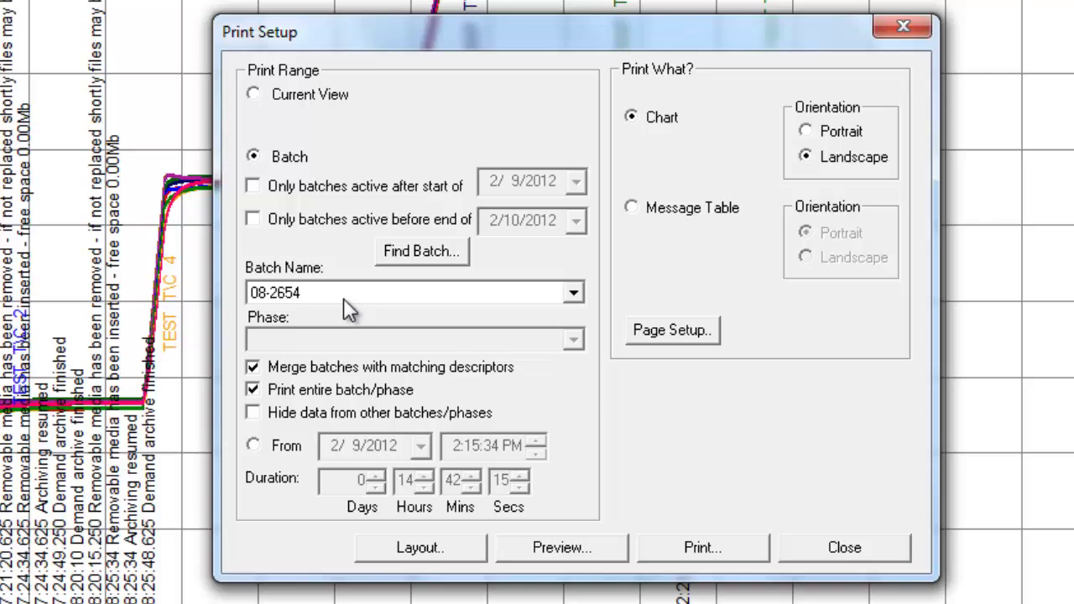
pyautogui.click(256, 447)
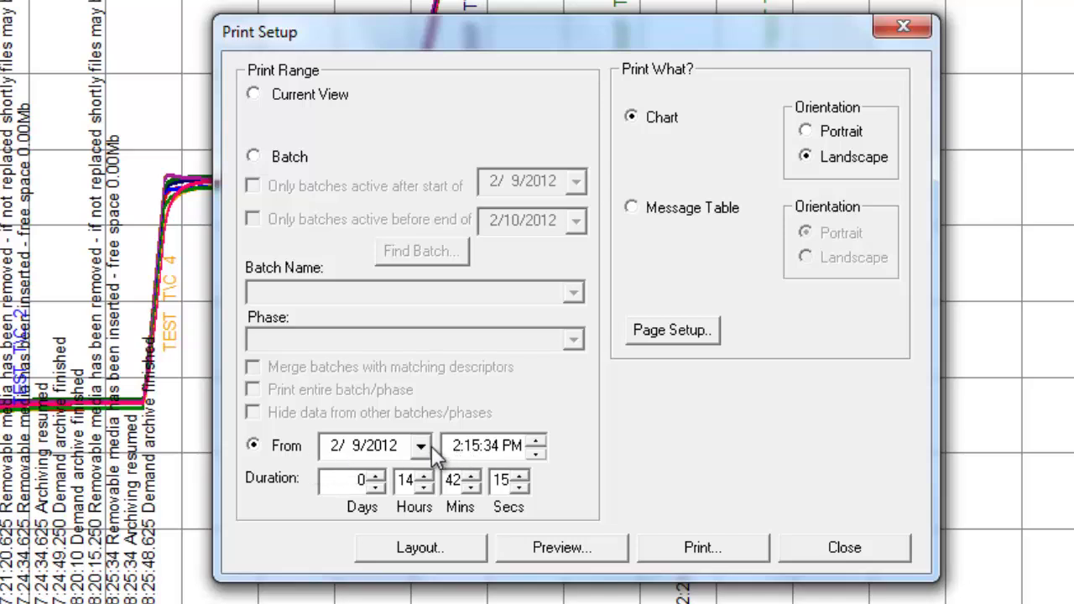
pyautogui.click(457, 446)
pyautogui.write('4')
pyautogui.click(481, 452)
pyautogui.write('0000')
# Step: Set the print duration to 0 days 6 hours 00 mins 00 secs
pyautogui.doubleClick(403, 480)
pyautogui.write('6')
pyautogui.doubleClick(453, 480)
pyautogui.write('00')
pyautogui.doubleClick(501, 480)
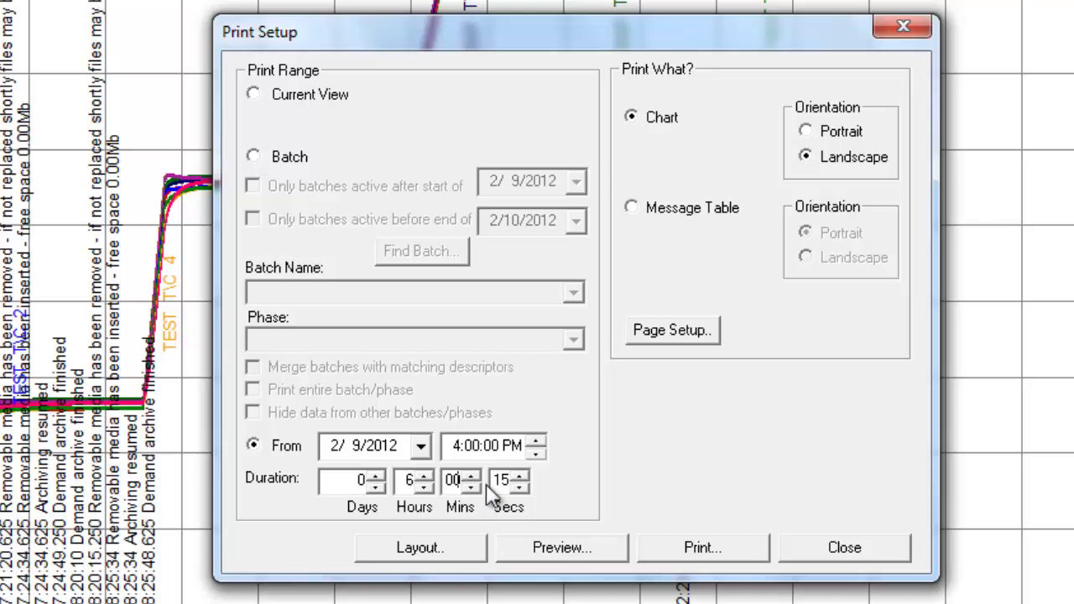
pyautogui.write('00')
# Step: Preview the 4 PM six-hour printout, then close the preview and print settings
pyautogui.click(564, 548)
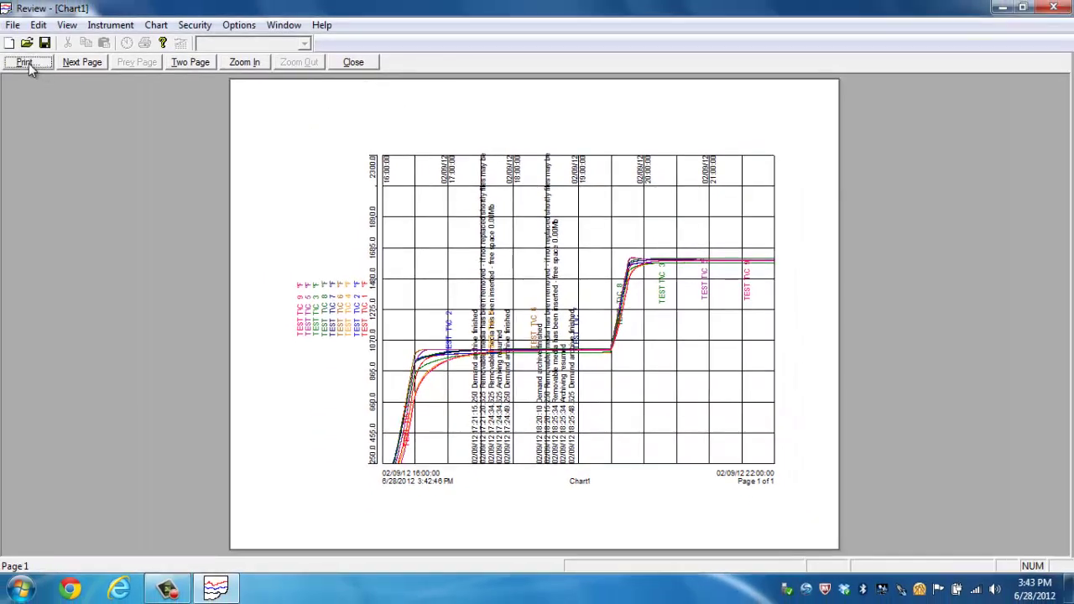
pyautogui.click(353, 62)
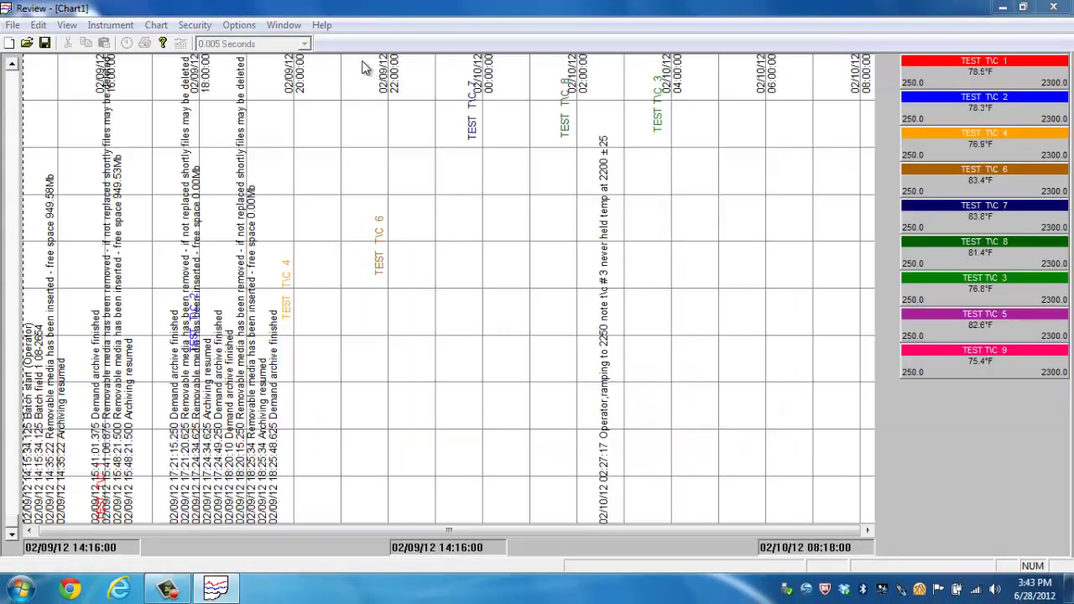
pyautogui.click(705, 447)
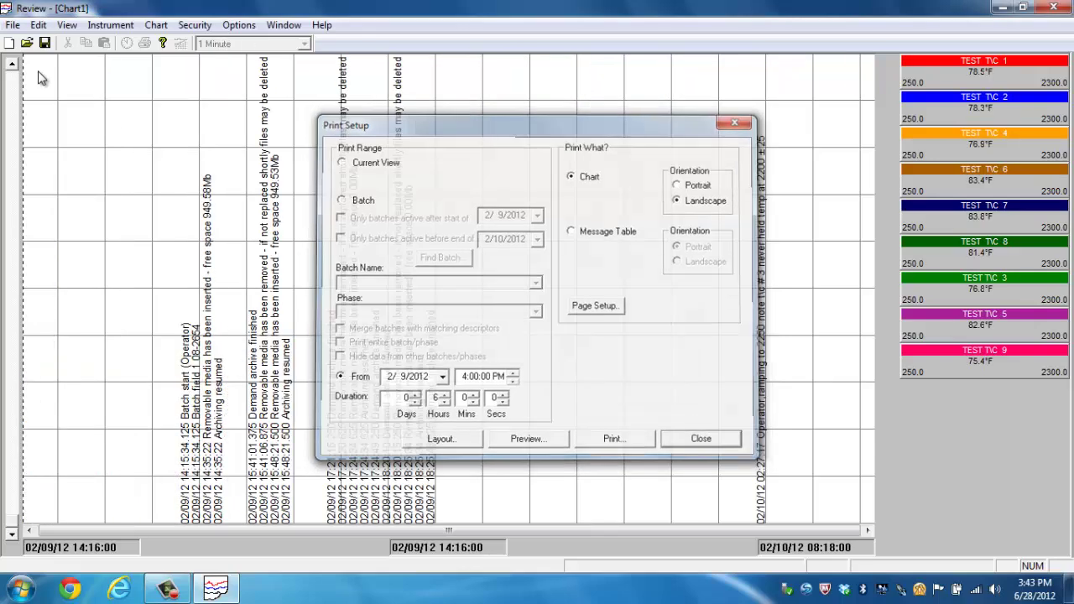
pyautogui.click(13, 26)
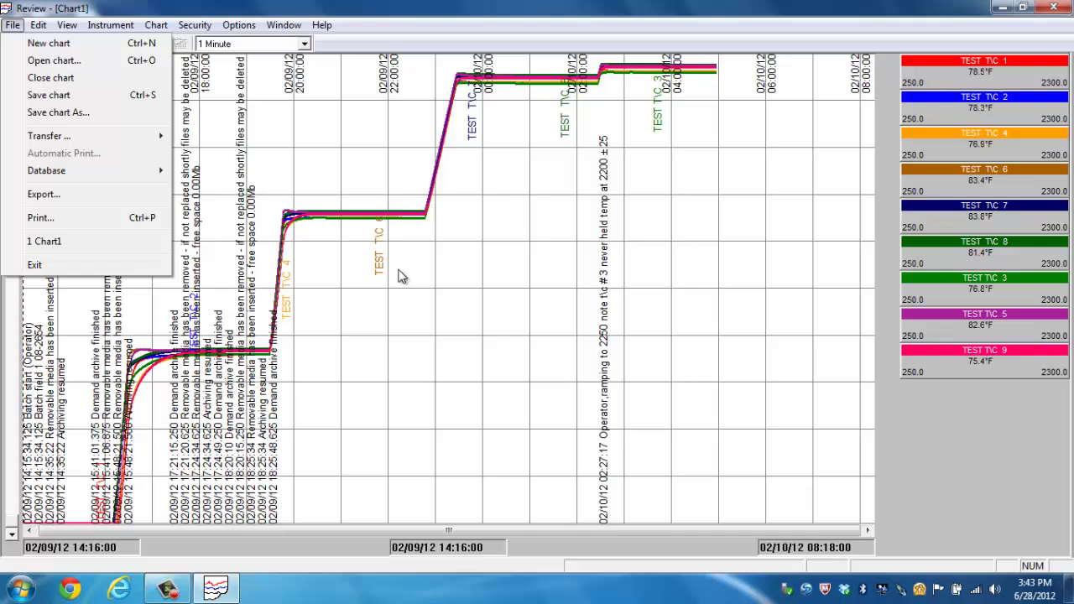
# Step: Set up an export of the whole batch 08-2654
pyautogui.click(514, 277)
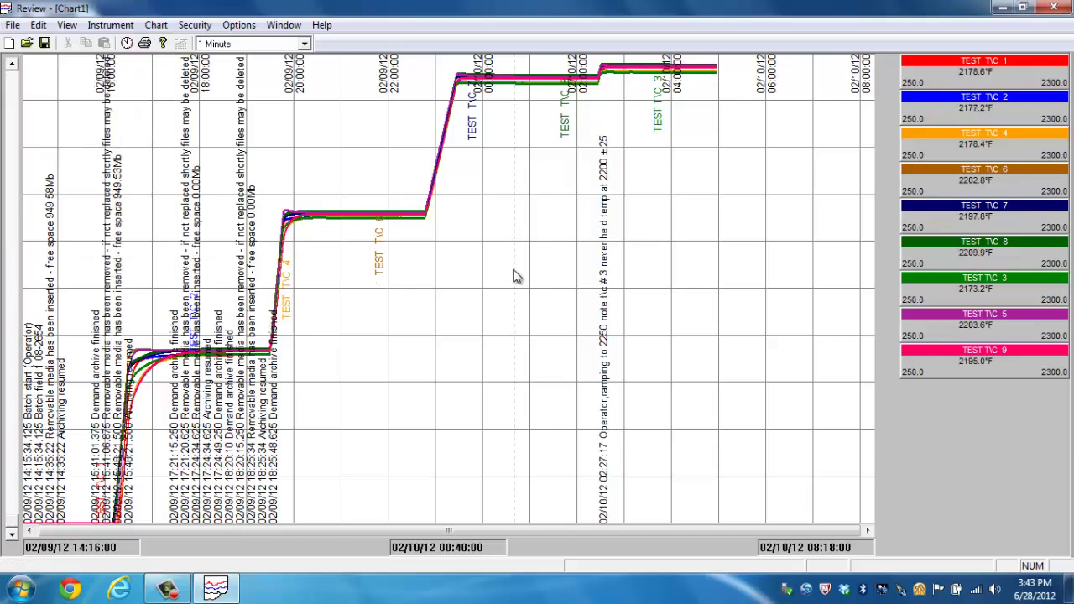
pyautogui.click(10, 27)
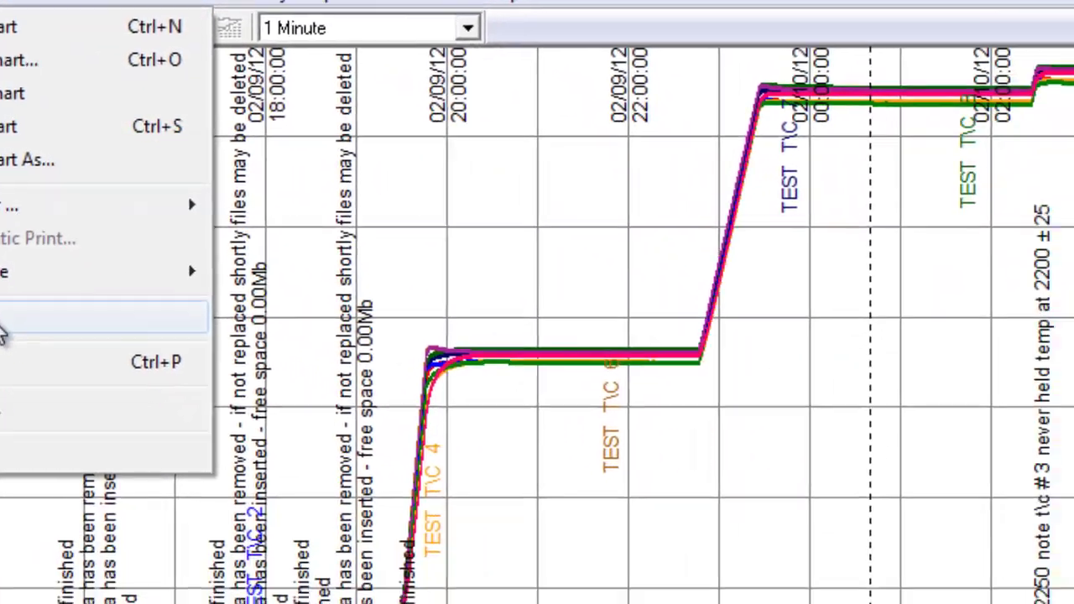
pyautogui.click(4, 326)
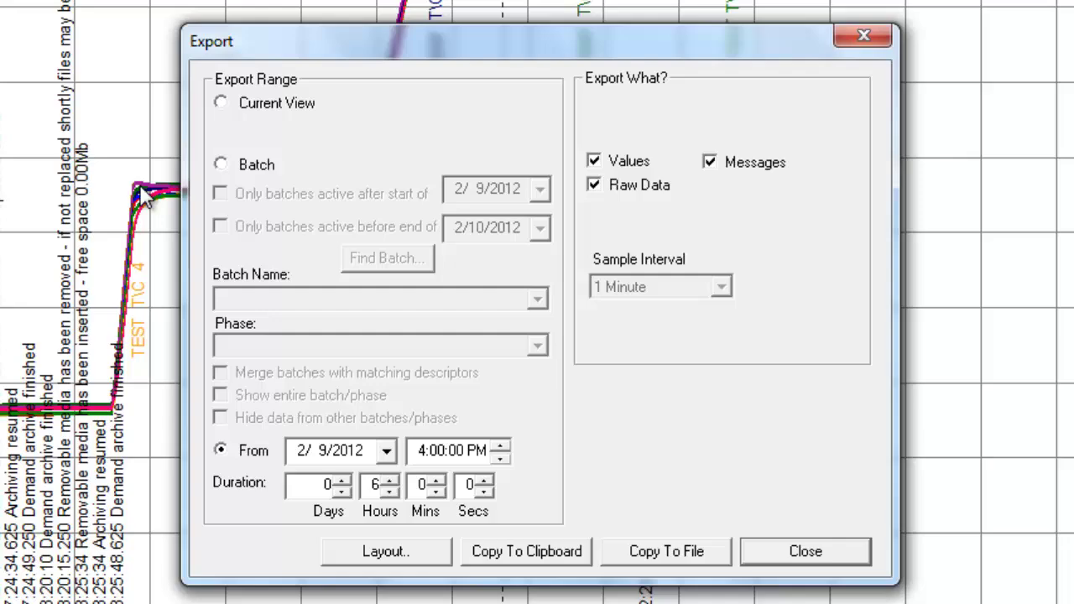
pyautogui.click(220, 166)
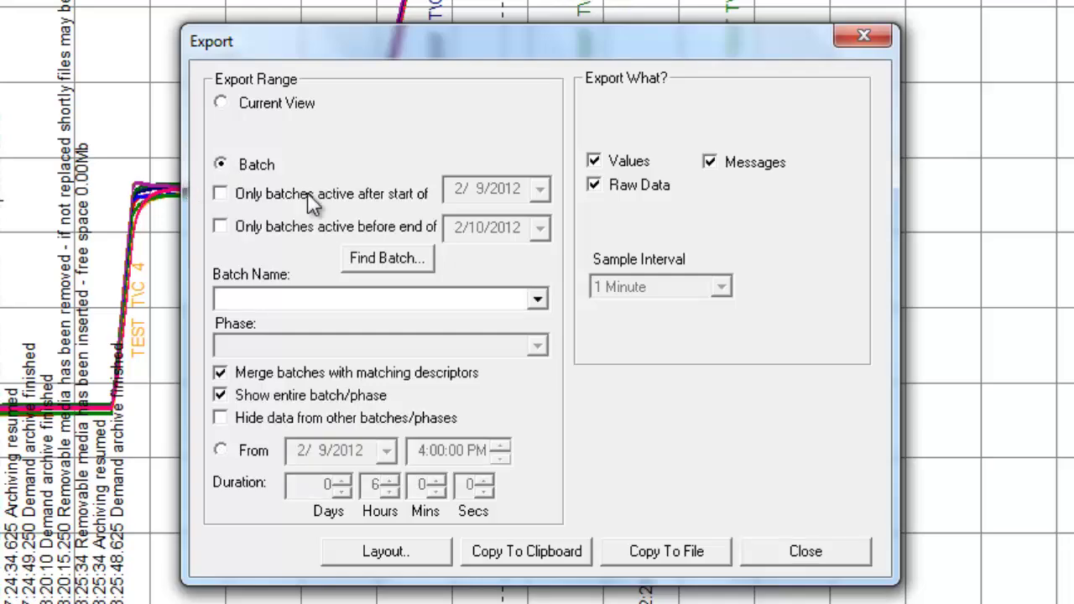
pyautogui.click(319, 299)
pyautogui.click(286, 322)
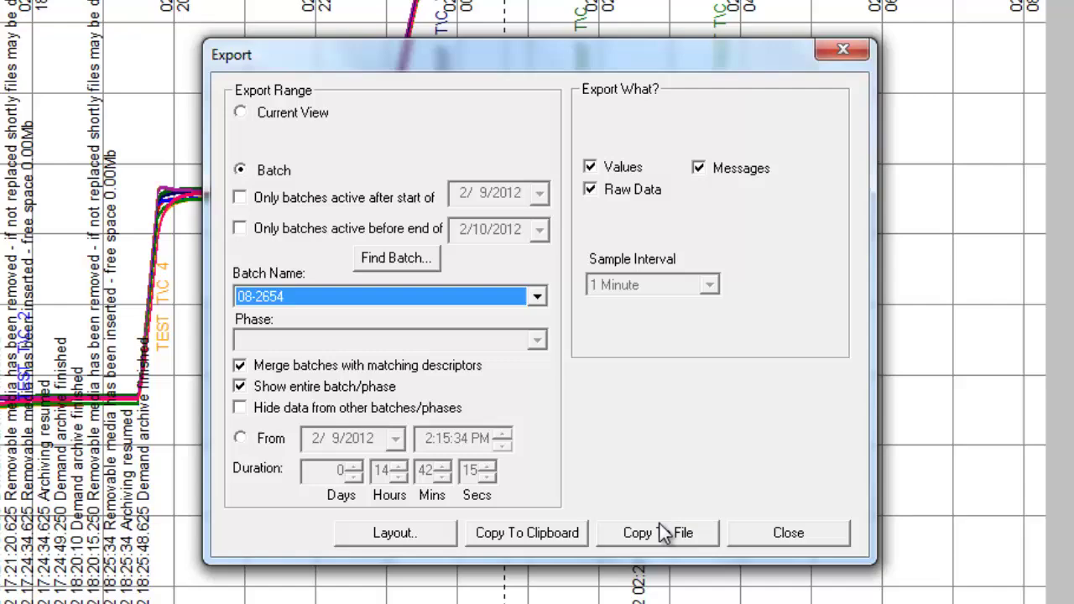
# Step: Save the export to a file named 'test', replacing the existing one
pyautogui.click(666, 551)
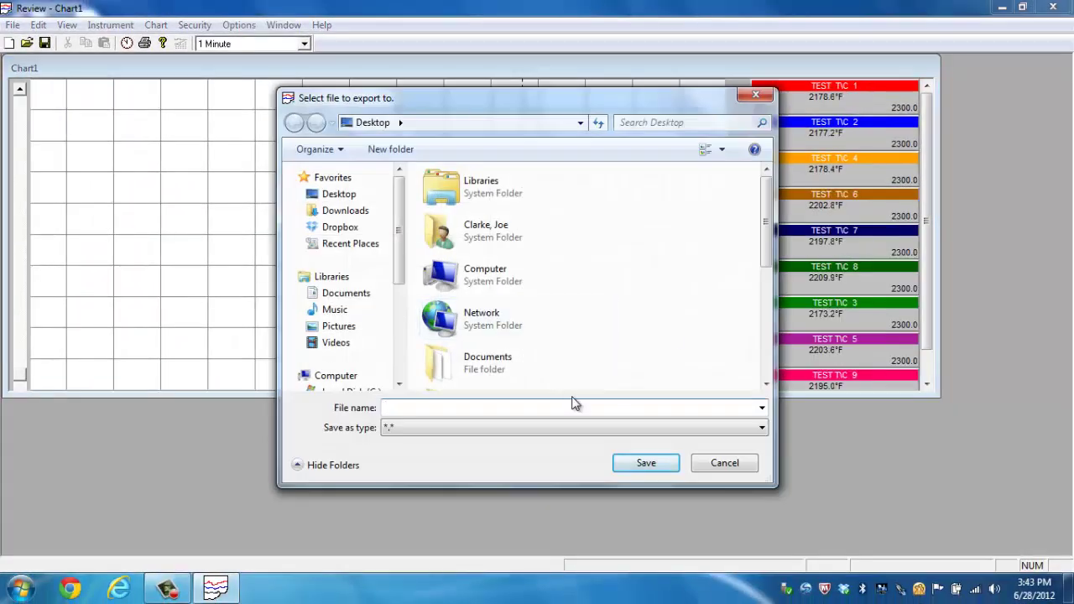
pyautogui.write('test')
pyautogui.click(652, 466)
pyautogui.click(593, 296)
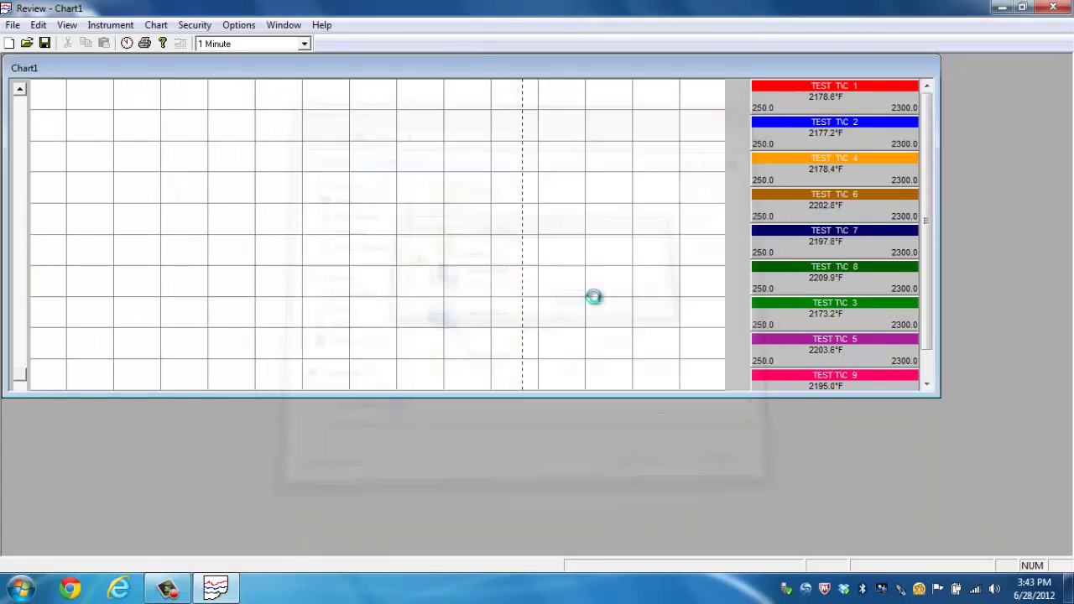
# Step: Launch Excel 2010 and drag the exported test file into it, triggering the format warning
pyautogui.click(1003, 15)
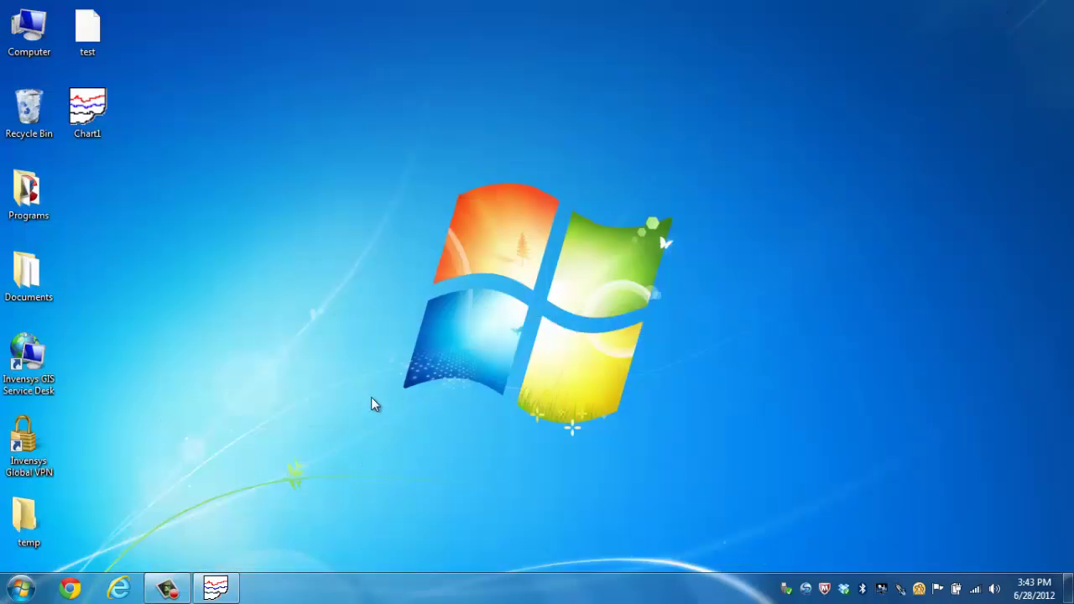
pyautogui.click(17, 592)
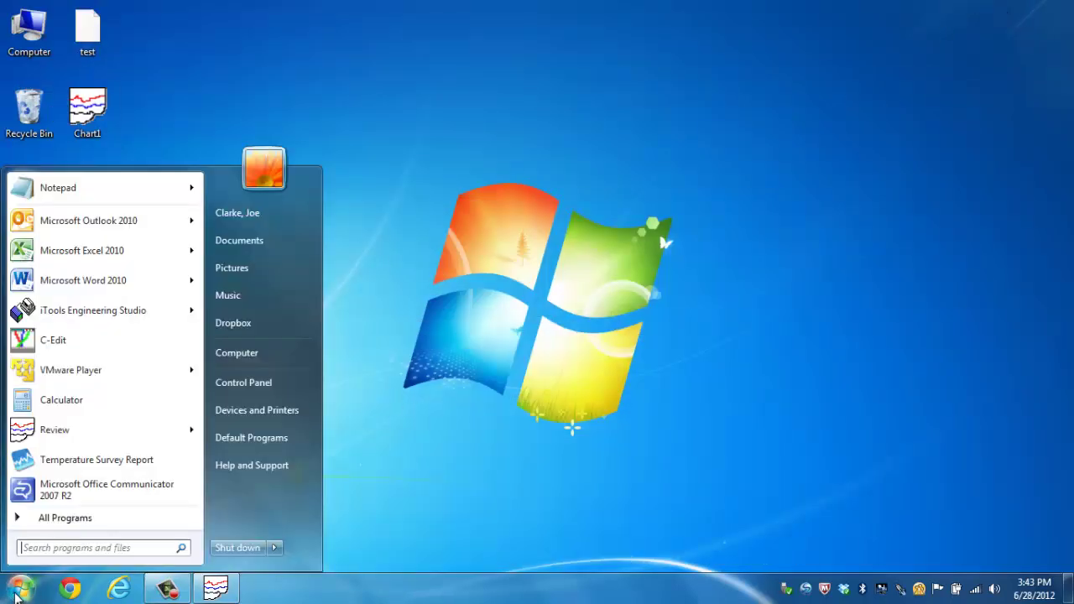
pyautogui.click(99, 253)
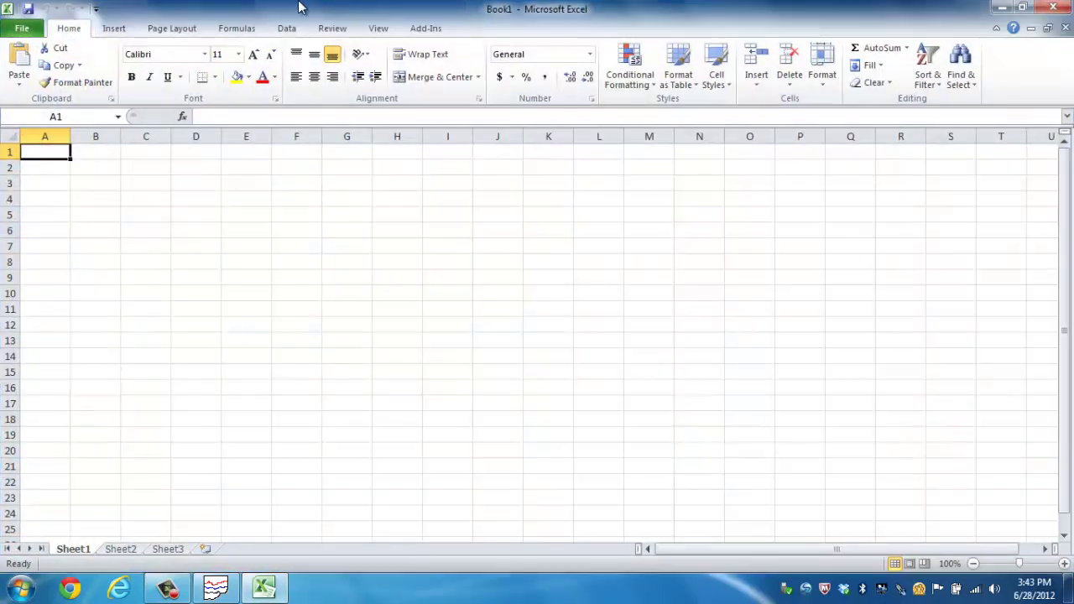
pyautogui.doubleClick(298, 8)
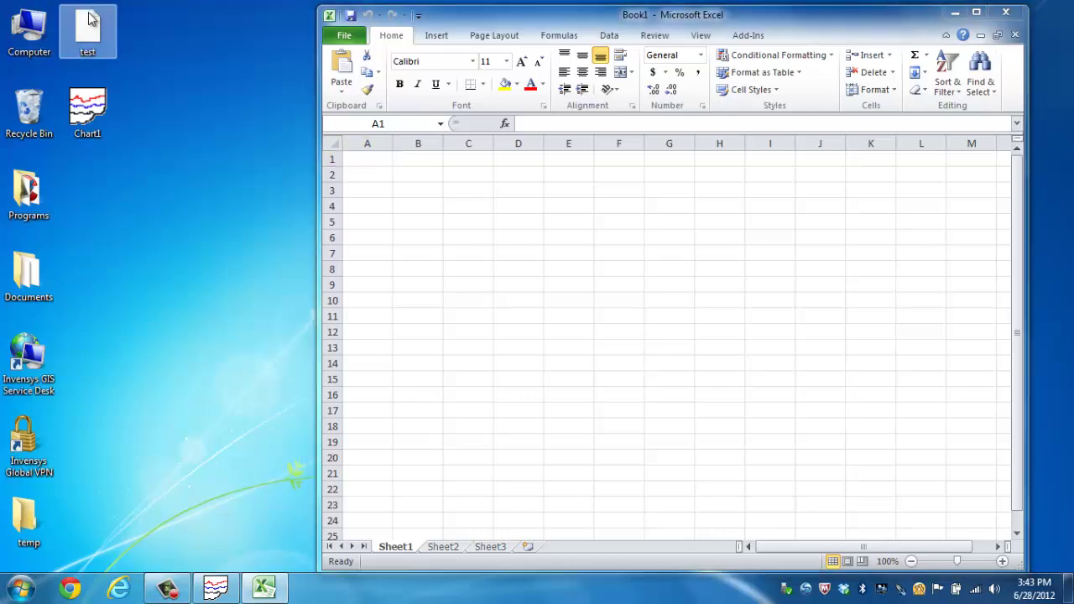
pyautogui.moveTo(88, 17)
pyautogui.mouseDown()
pyautogui.moveTo(422, 271)
pyautogui.moveTo(541, 278)
pyautogui.mouseUp()
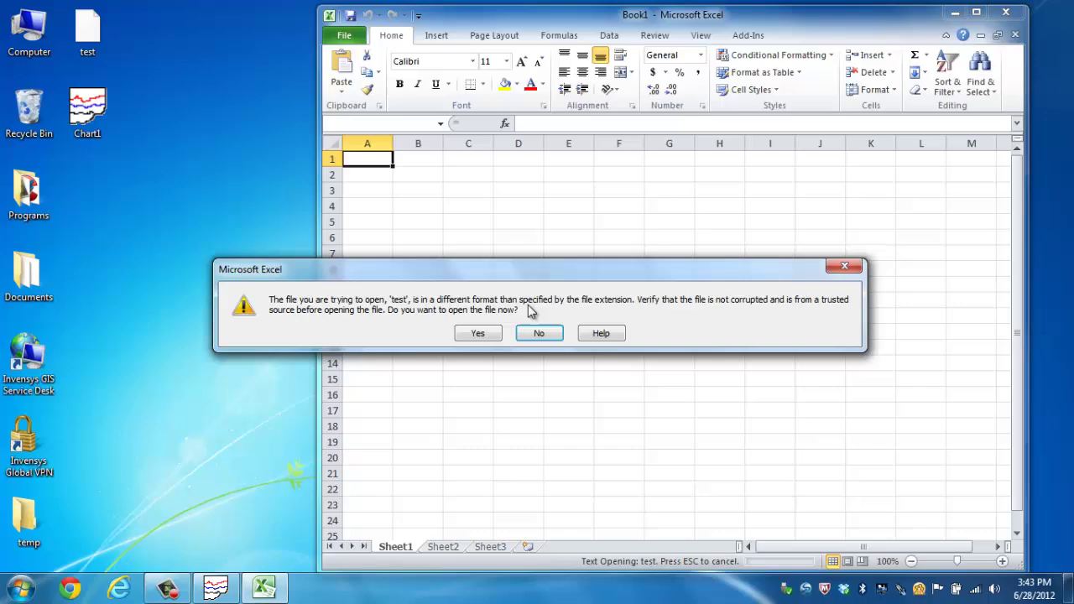
# Step: Open the test file full screen and set the whole sheet's font size to 8
pyautogui.click(477, 333)
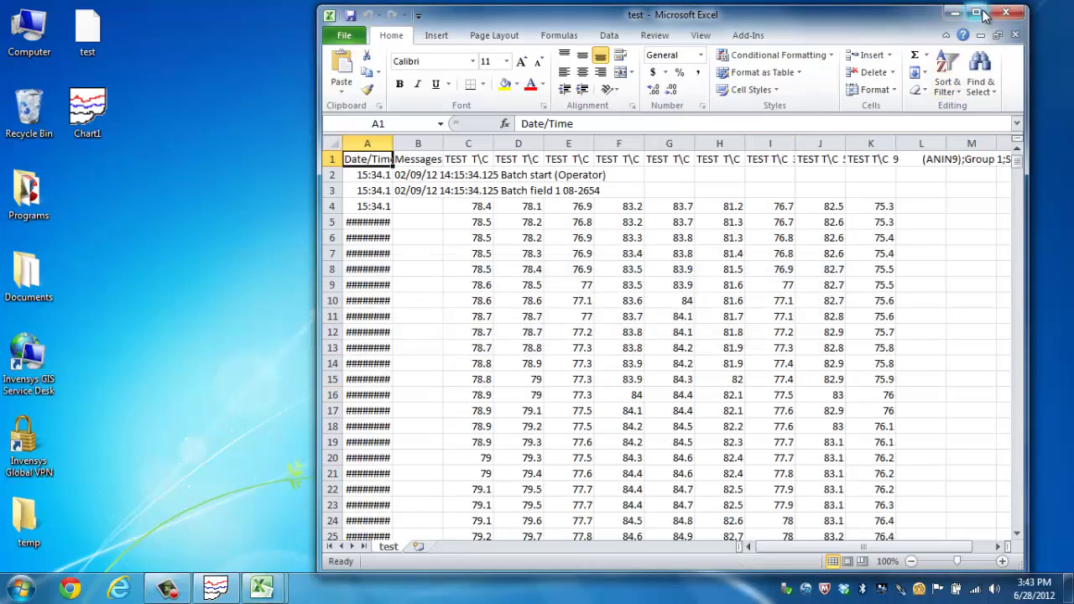
pyautogui.click(977, 13)
pyautogui.click(10, 136)
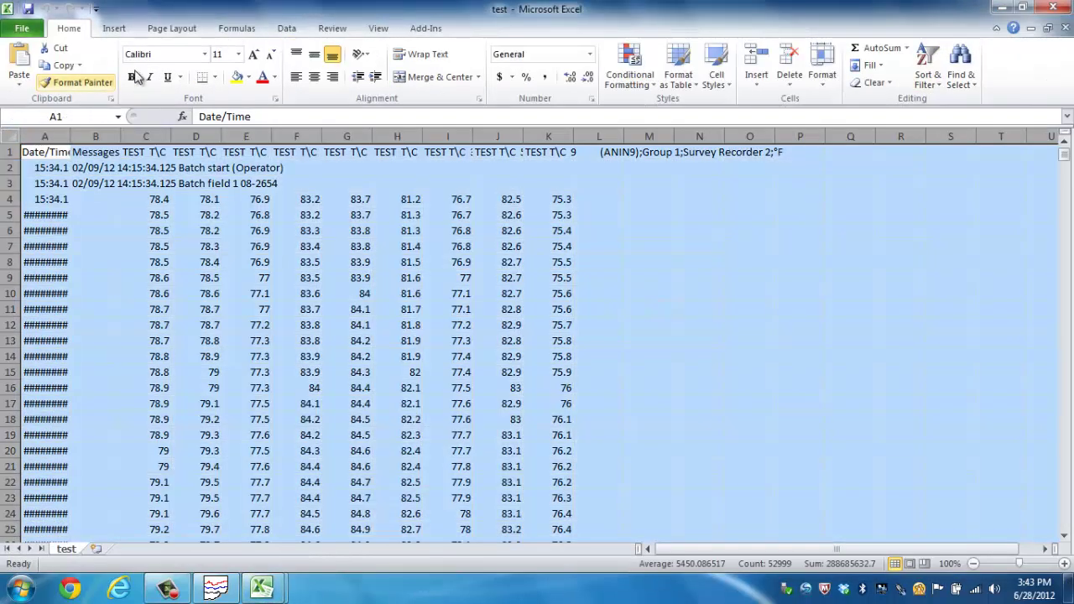
pyautogui.click(238, 55)
pyautogui.click(220, 70)
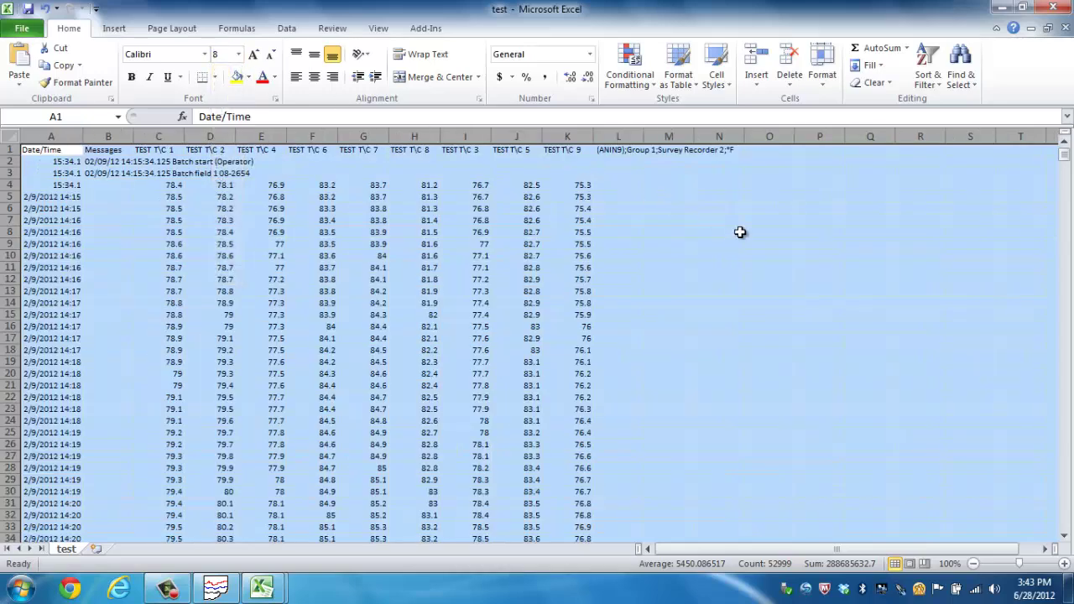
pyautogui.click(767, 261)
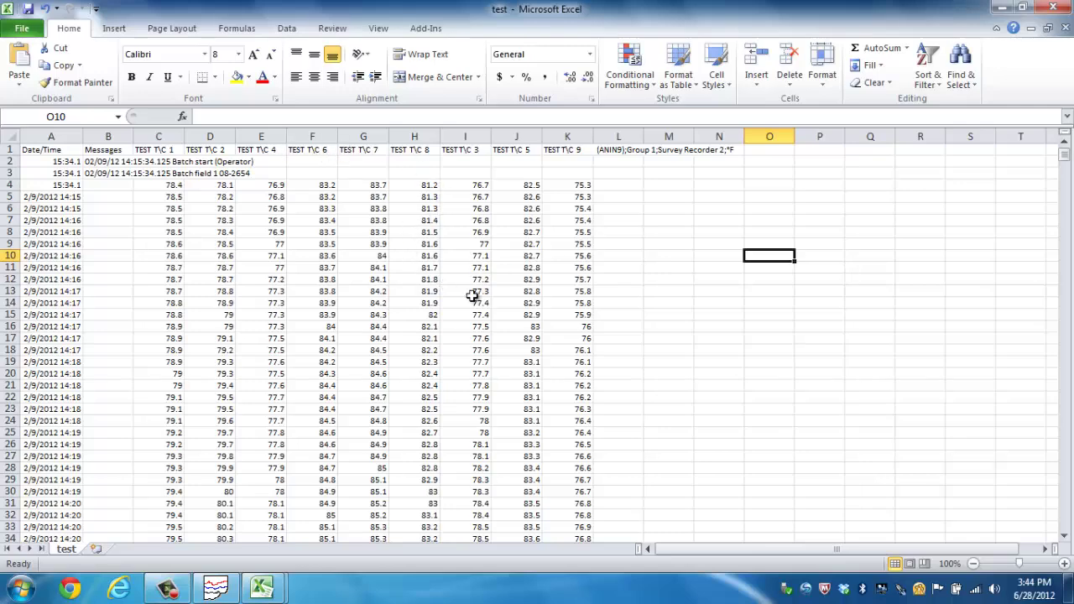
# Step: Scroll through the exported data, then close the test workbook
pyautogui.scroll(-11, 474, 294)
pyautogui.scroll(-7, 481, 358)
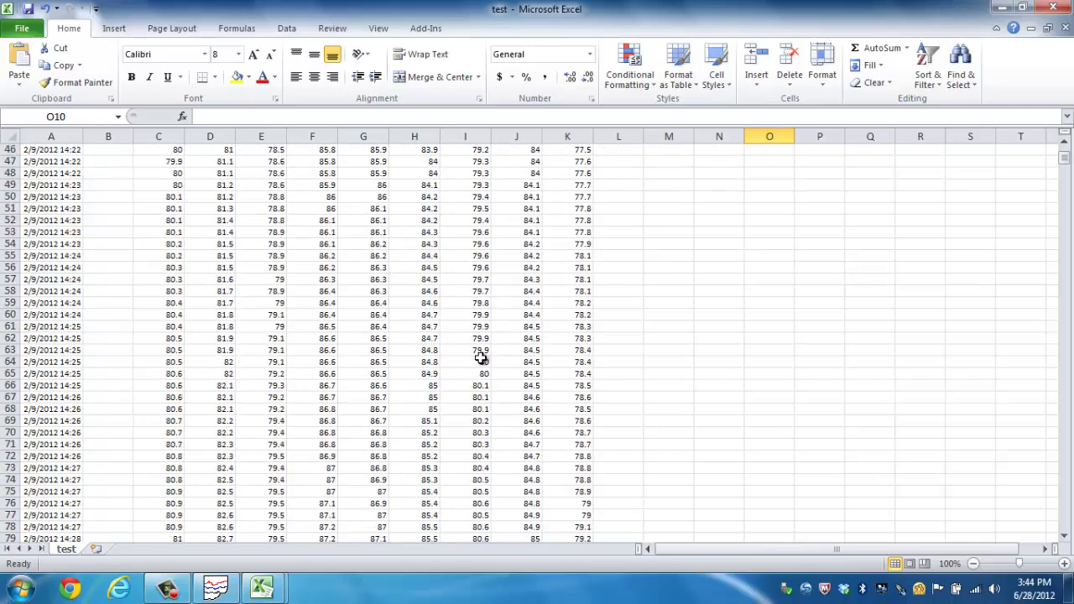
pyautogui.click(1053, 7)
# Step: Close test and Excel, restore Chart1, and narrow its window from the left edge
pyautogui.click(541, 312)
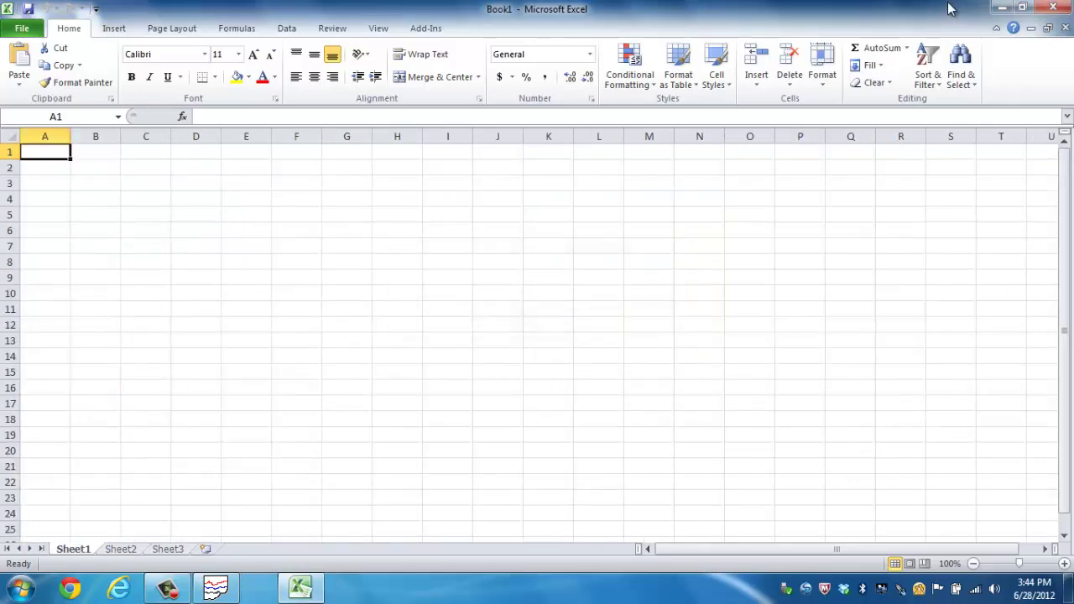
pyautogui.click(1053, 7)
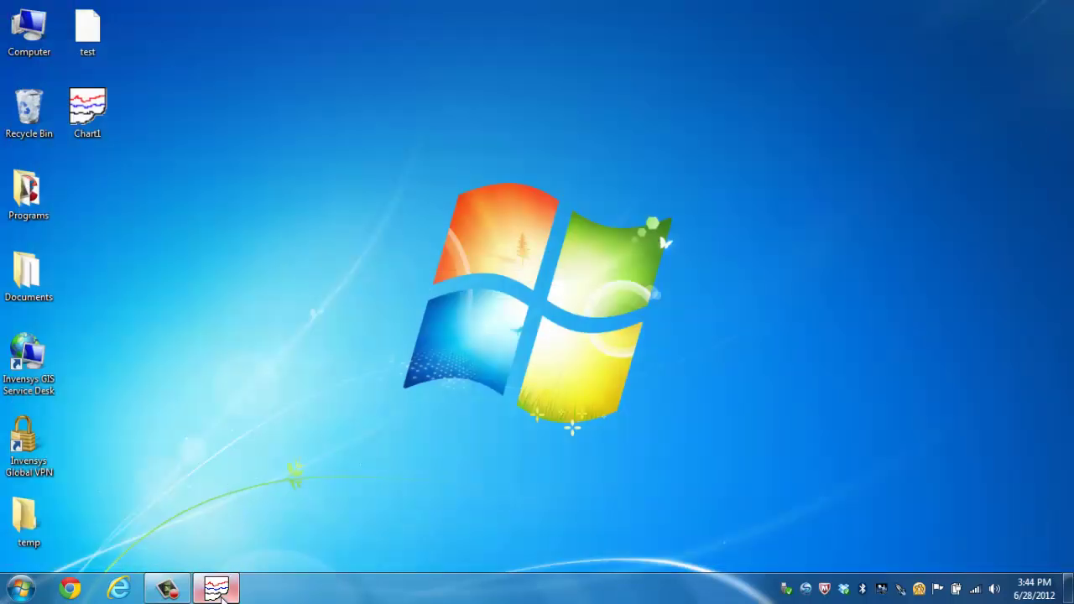
pyautogui.click(216, 587)
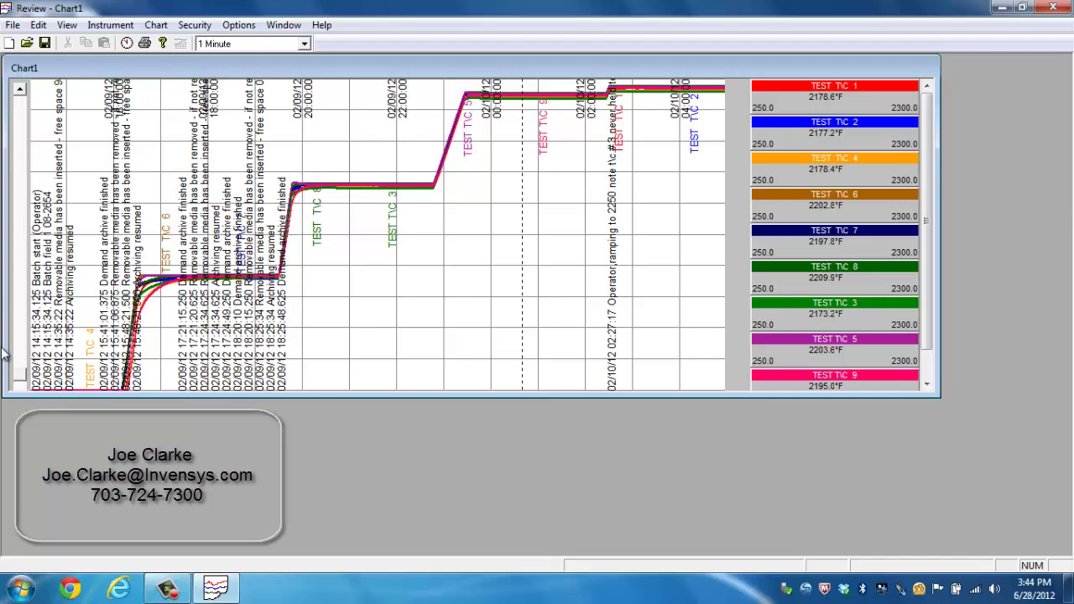
pyautogui.moveTo(7, 346); pyautogui.dragTo(327, 335)
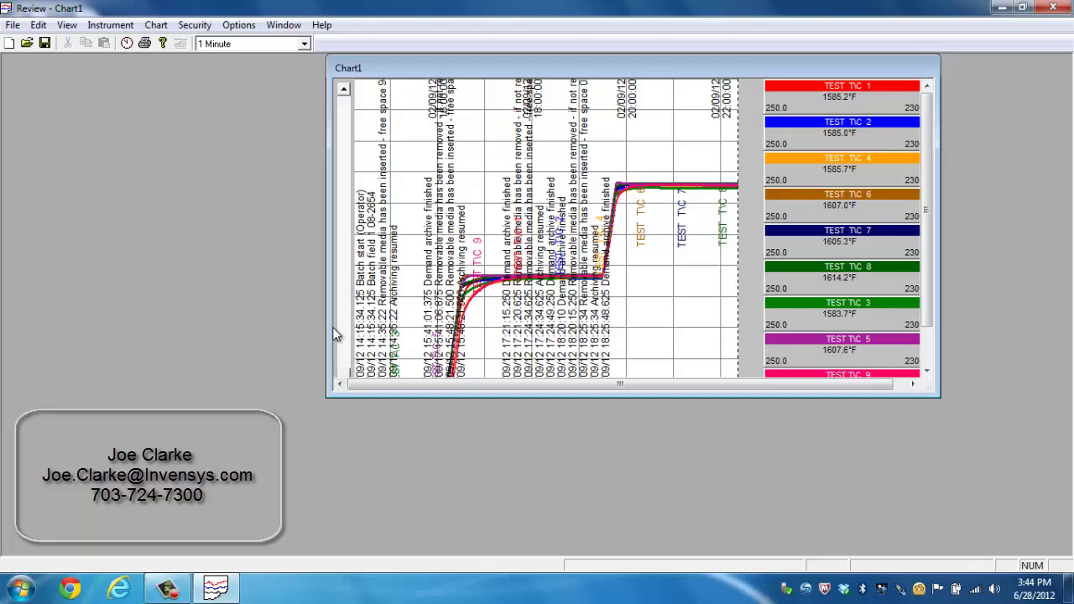